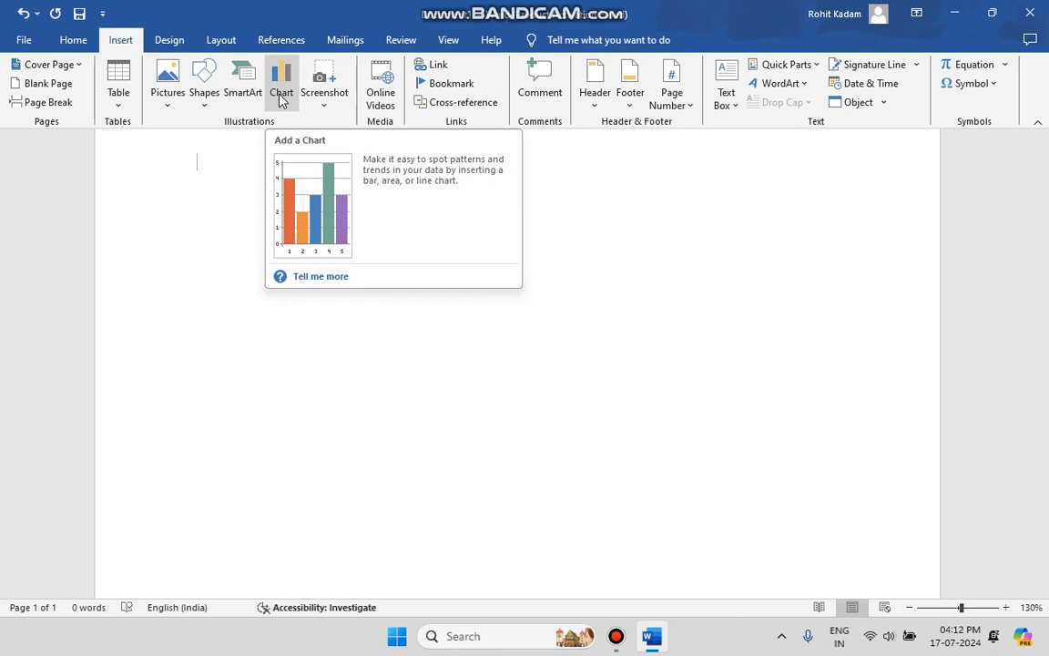
# Step: Insert a standard Pie chart into the blank document and close its data sheet
pyautogui.click(281, 96)
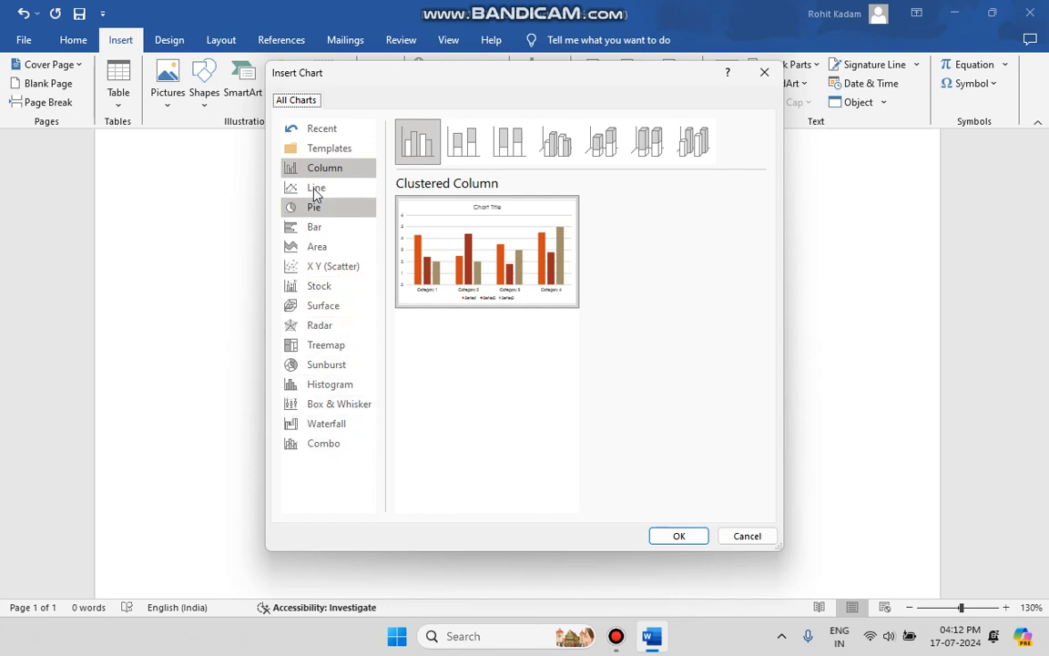
pyautogui.moveTo(430, 267)
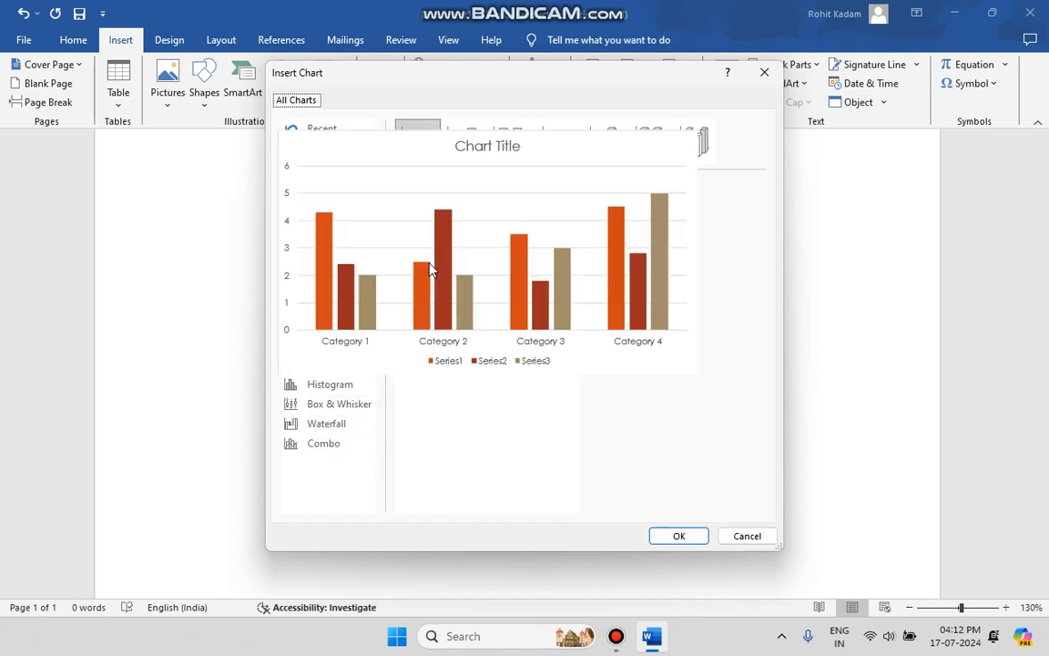
pyautogui.click(318, 187)
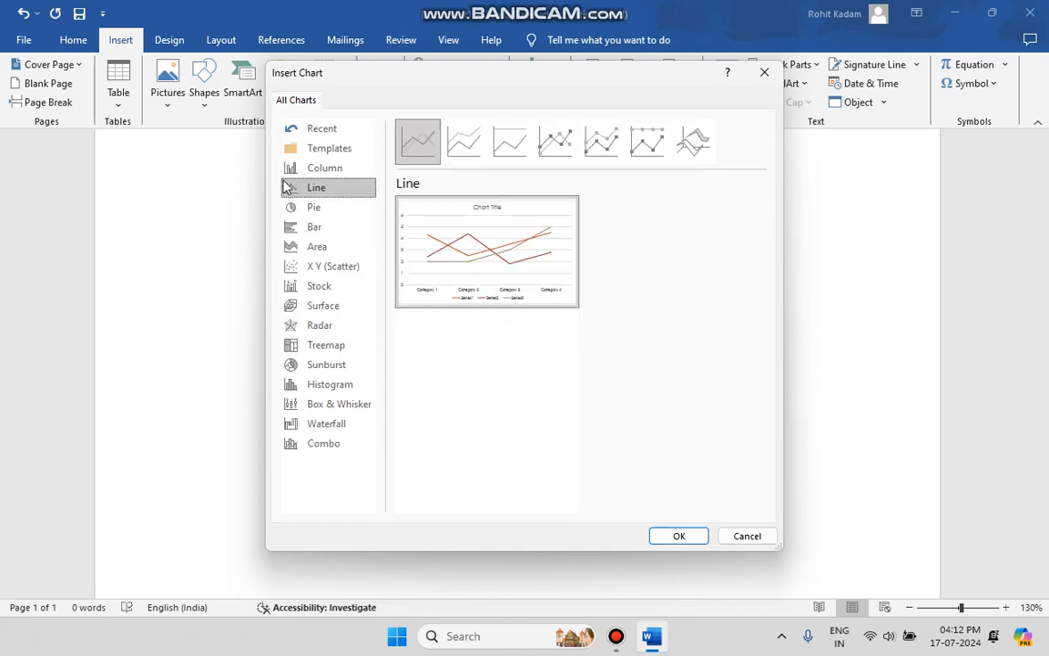
pyautogui.click(336, 215)
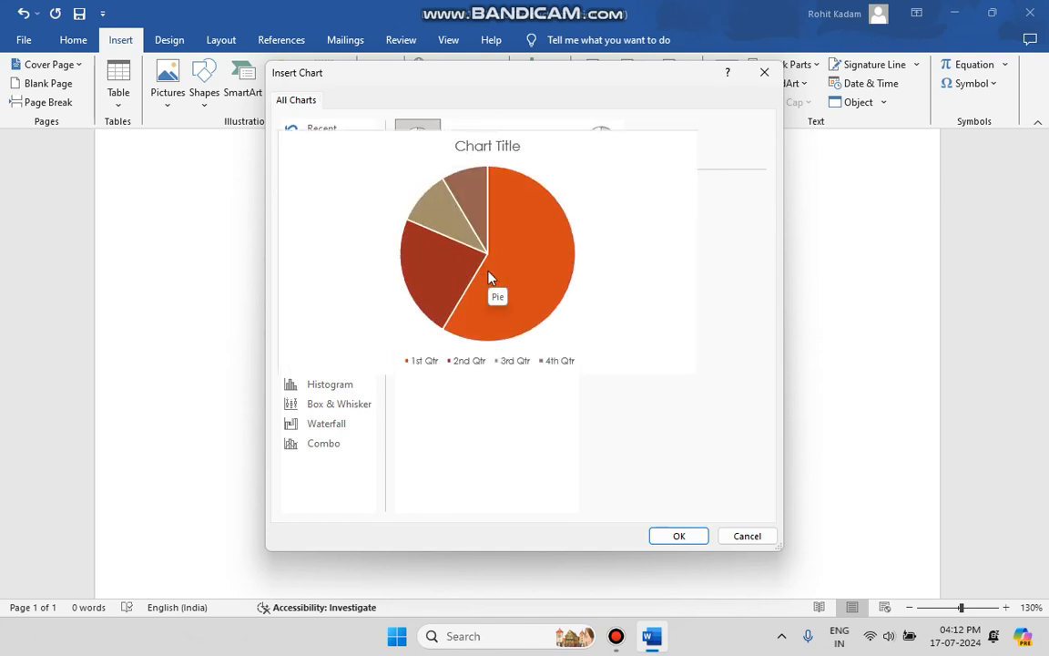
pyautogui.click(347, 230)
pyautogui.moveTo(487, 272)
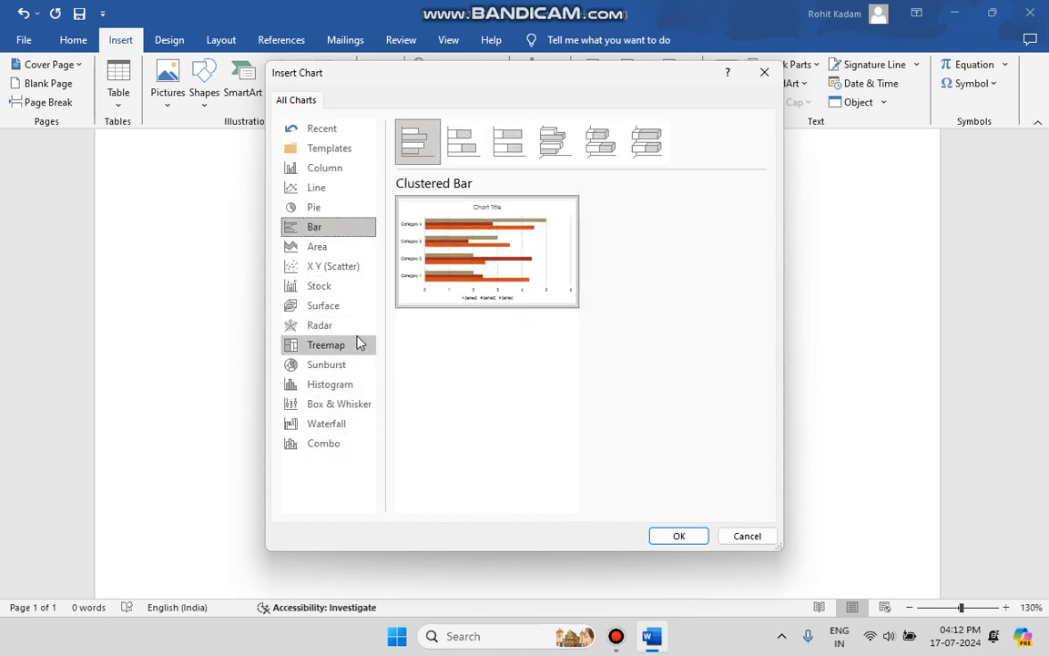
pyautogui.click(329, 210)
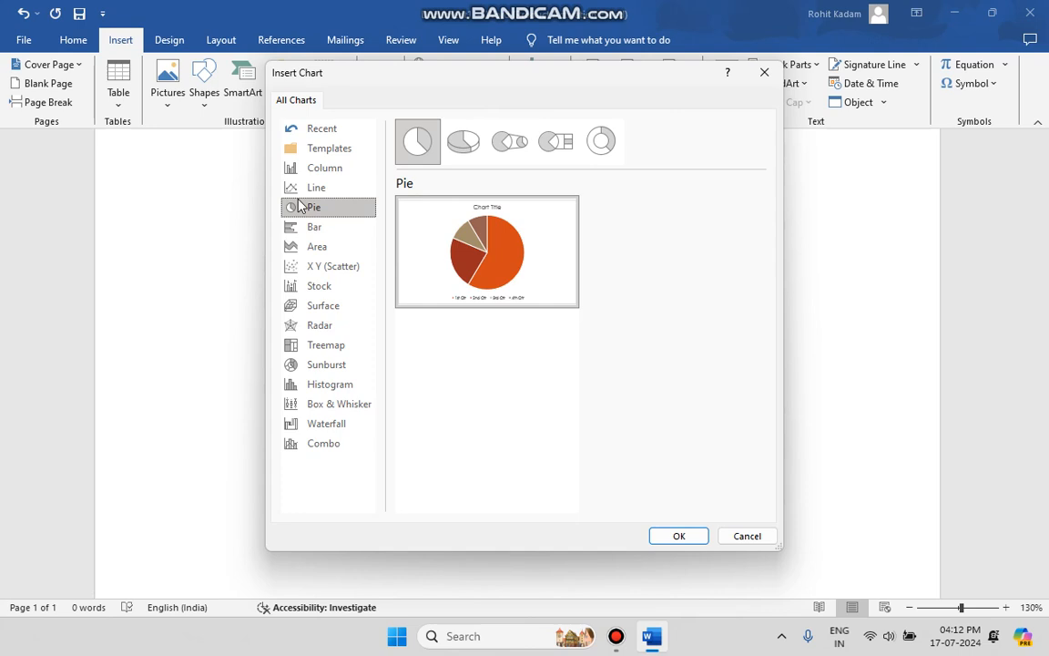
pyautogui.click(679, 535)
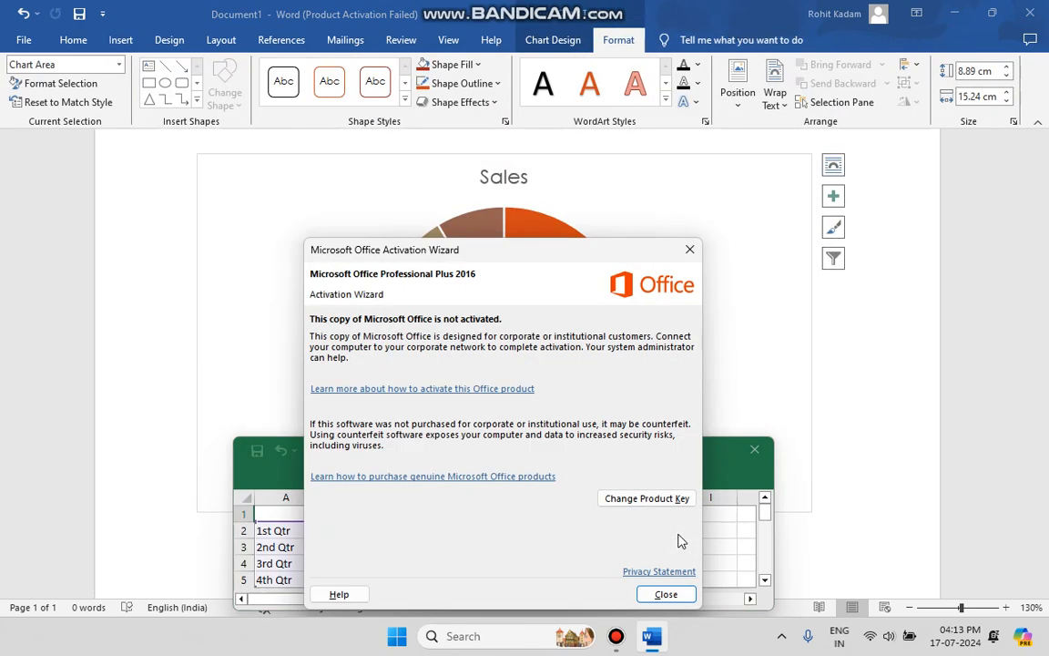
pyautogui.click(666, 594)
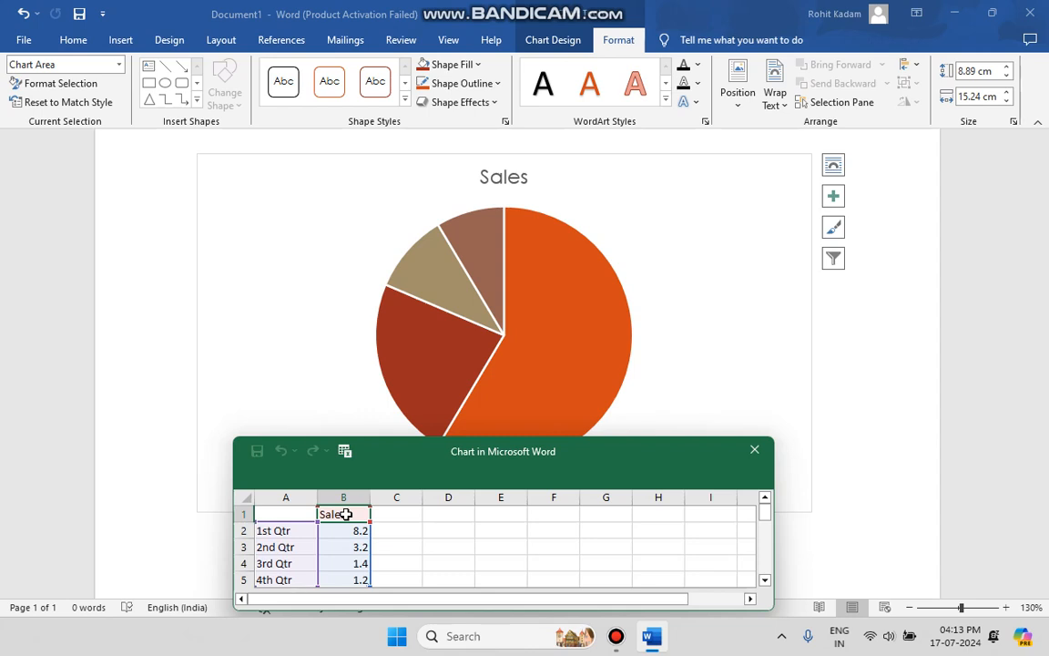
pyautogui.moveTo(405, 458); pyautogui.dragTo(383, 343)
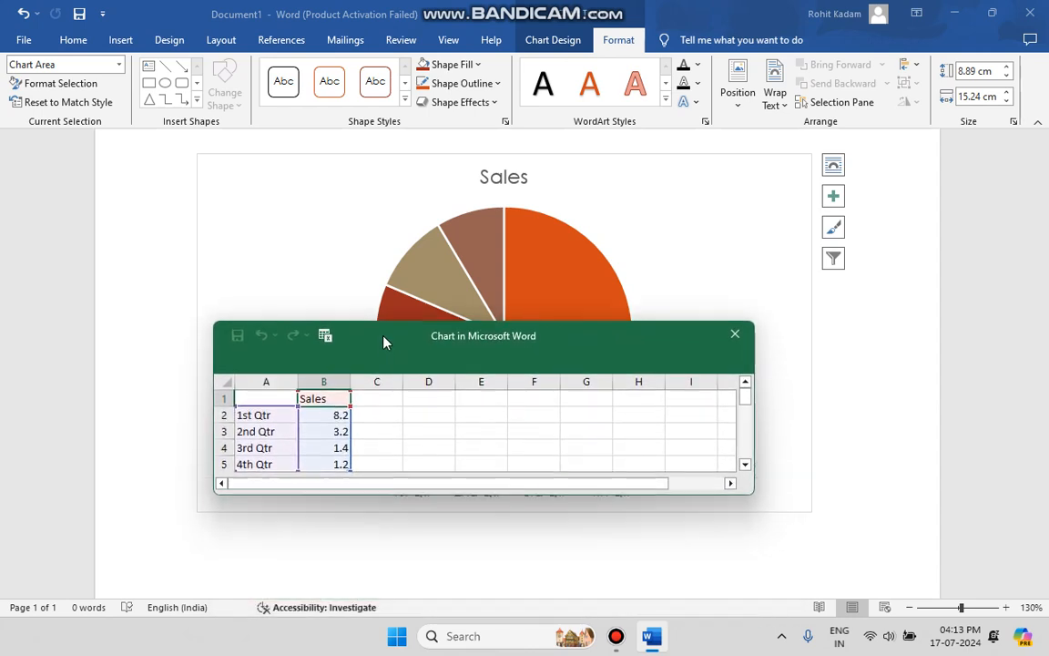
pyautogui.click(742, 342)
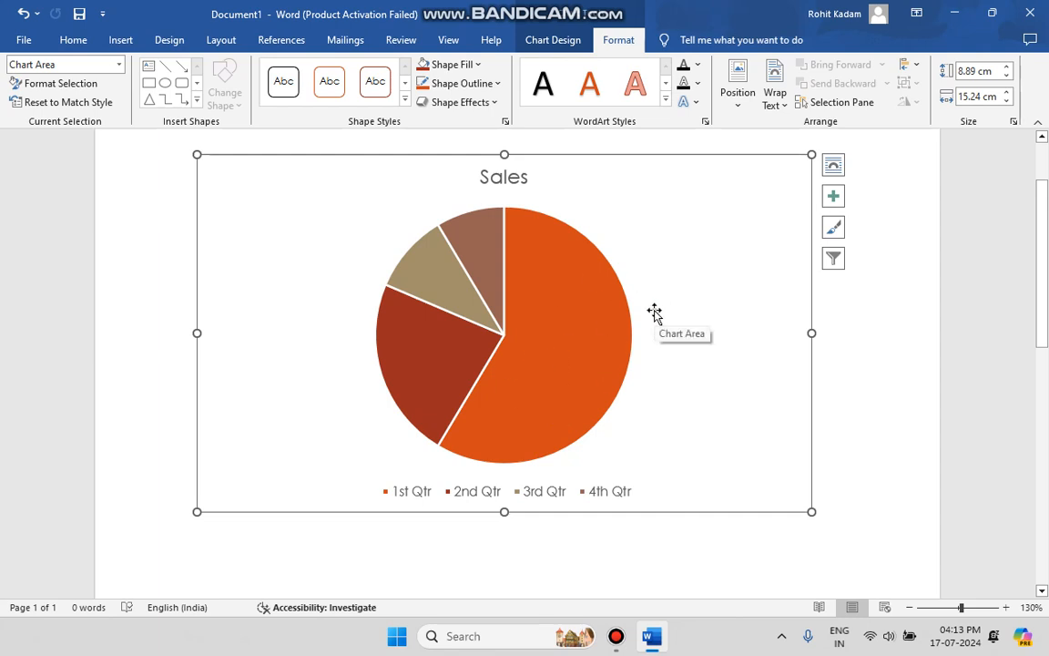
# Step: Examine the pie chart's element options, its context commands and the chart area formatting settings
pyautogui.click(527, 341)
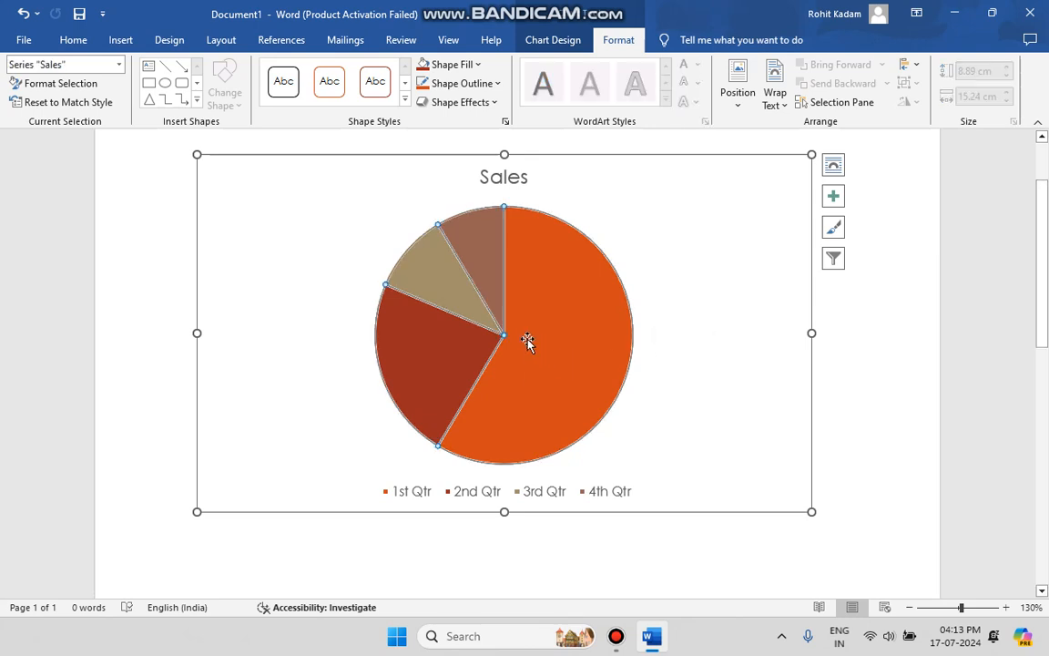
pyautogui.click(721, 358)
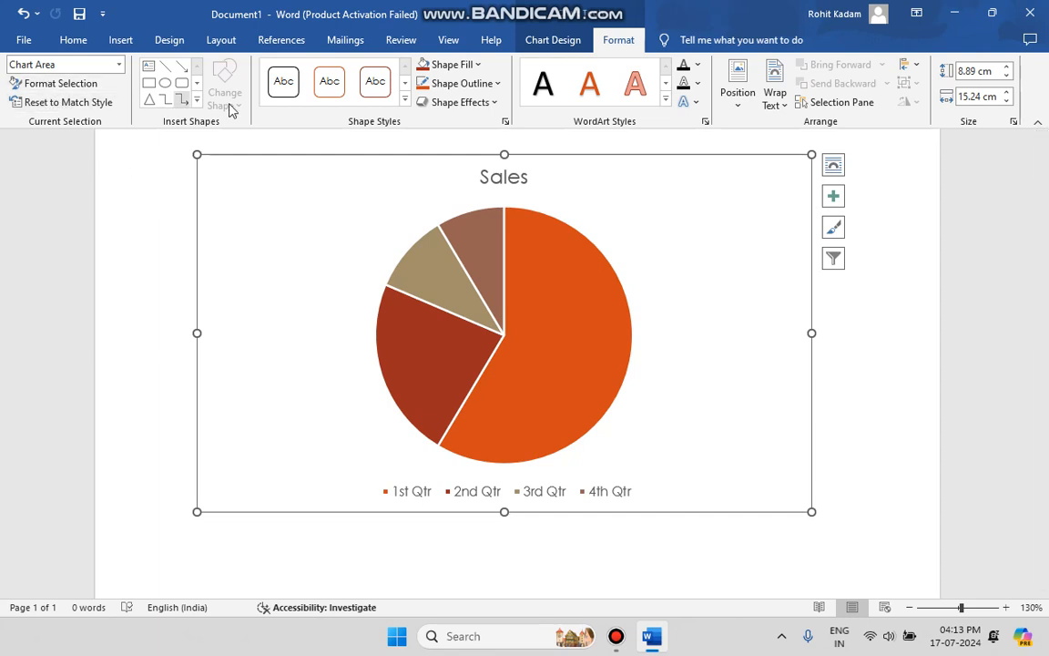
pyautogui.click(832, 198)
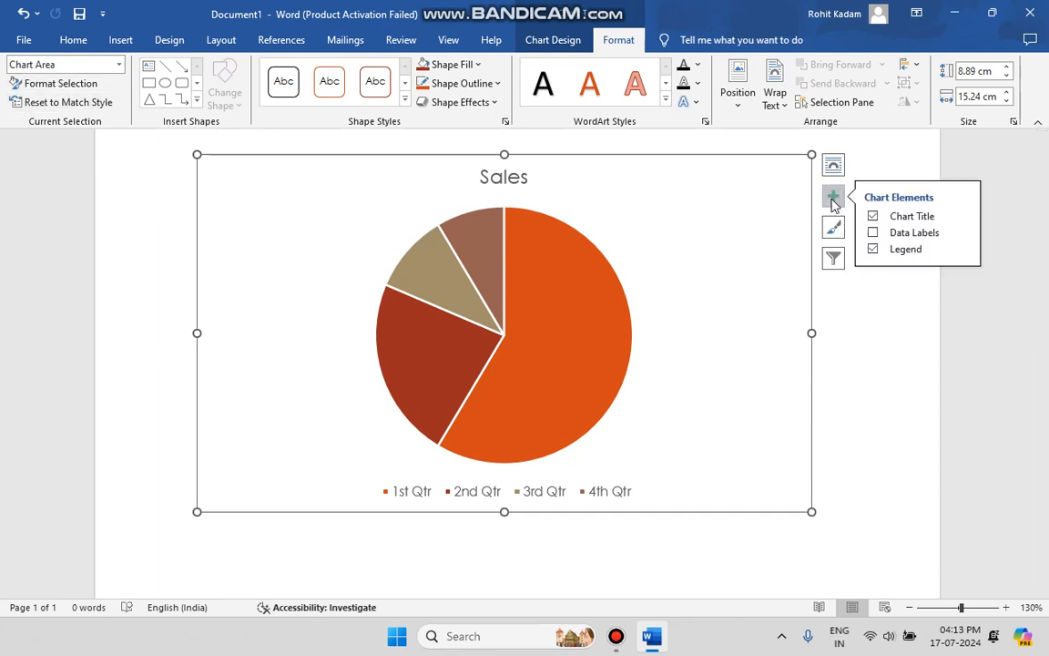
pyautogui.click(833, 199)
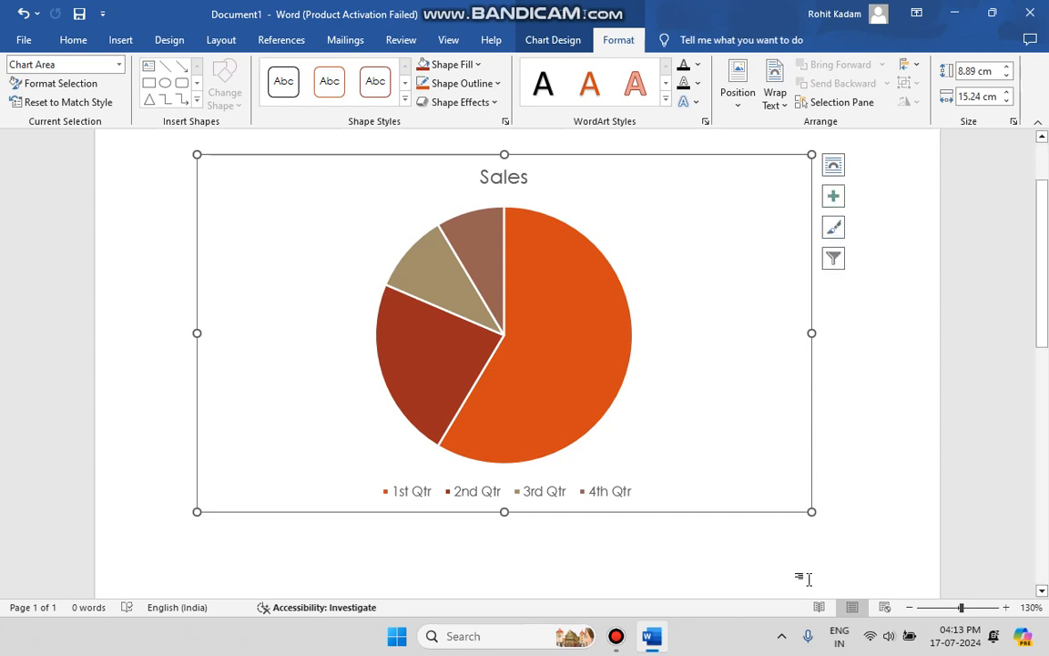
pyautogui.rightClick(724, 386)
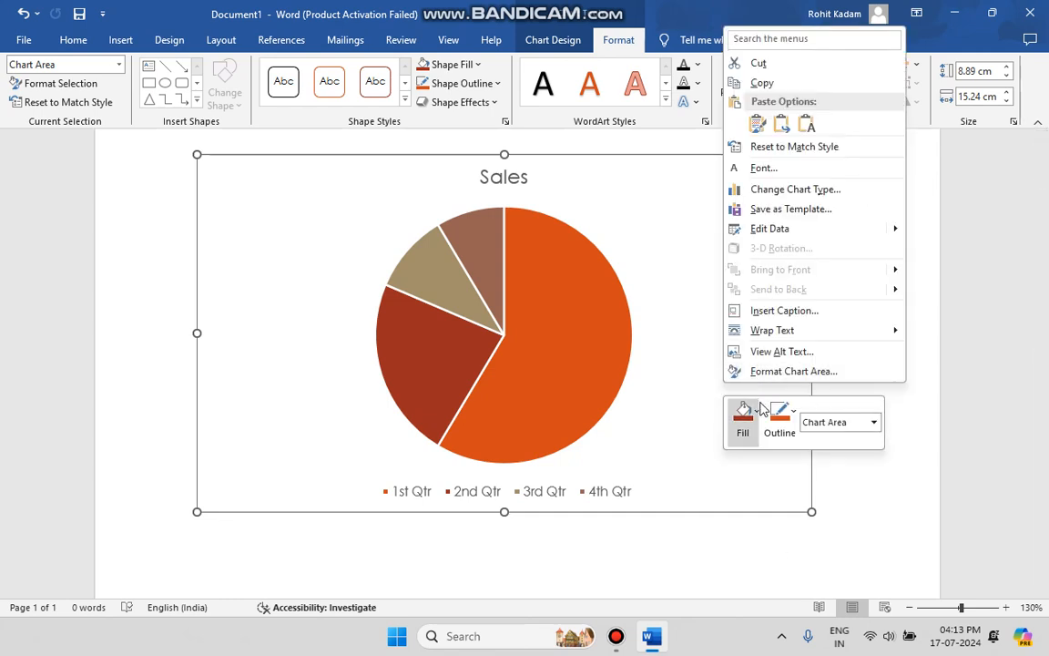
pyautogui.click(676, 346)
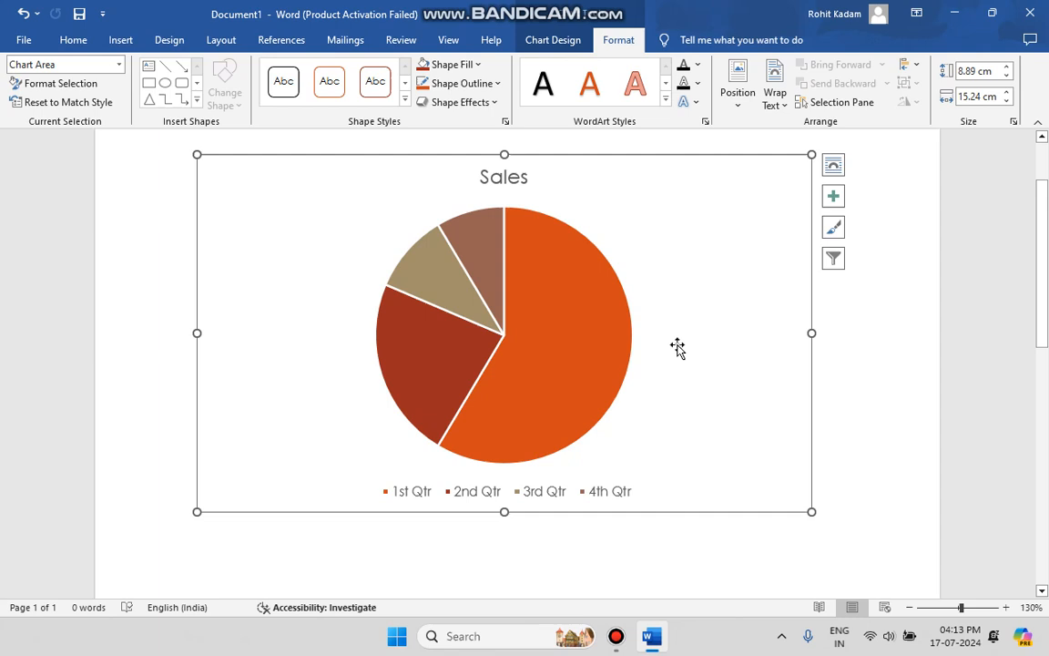
pyautogui.click(537, 363)
pyautogui.click(269, 251)
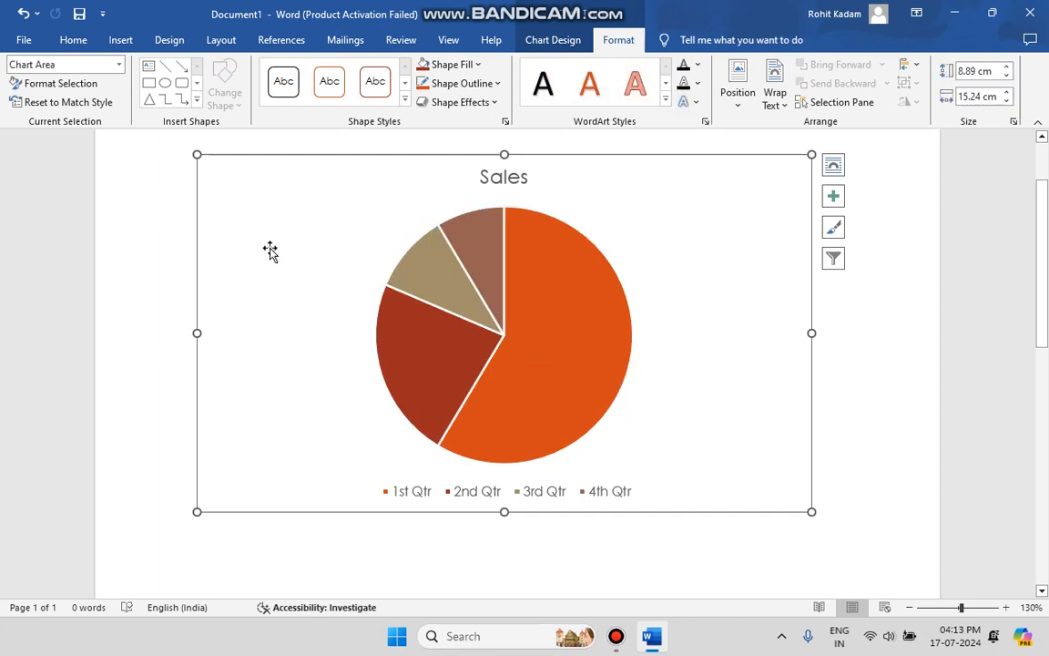
pyautogui.click(82, 89)
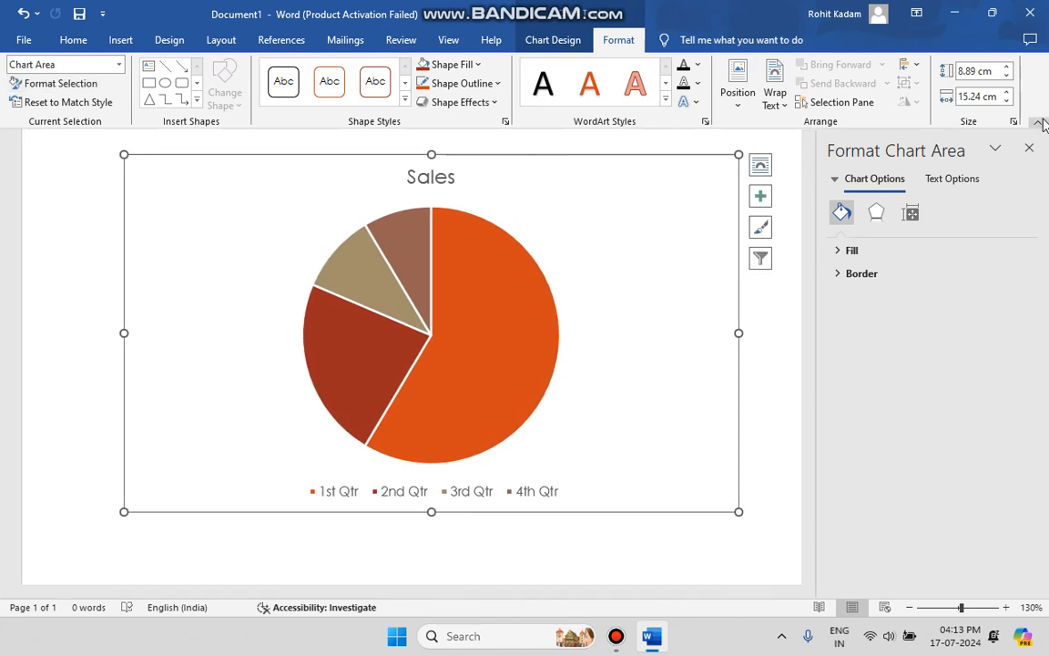
pyautogui.click(1029, 148)
pyautogui.moveTo(762, 316); pyautogui.dragTo(730, 535)
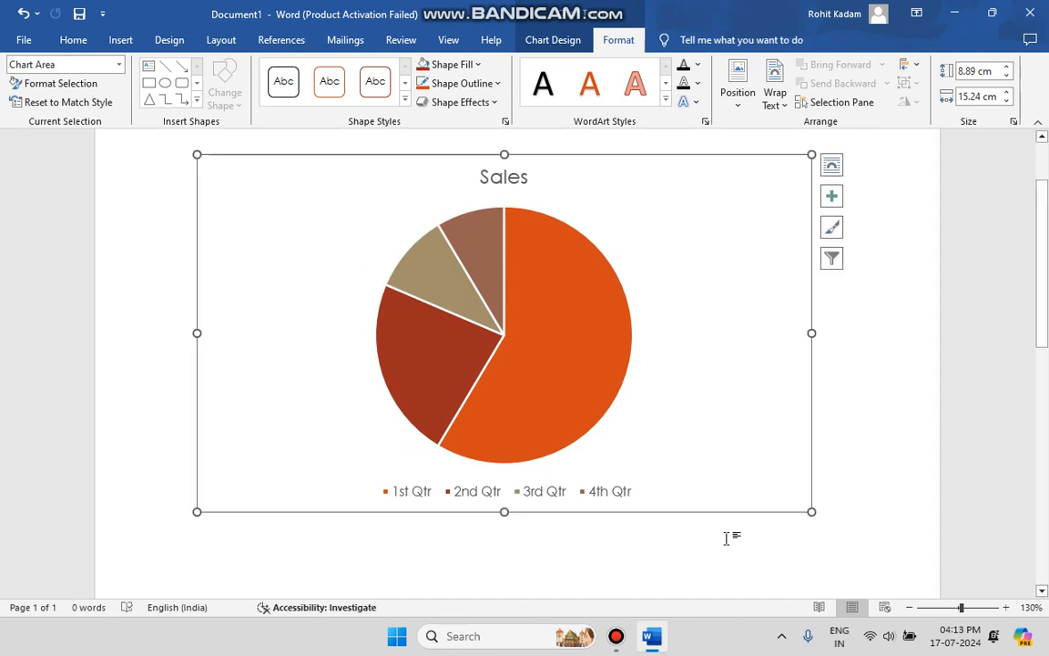
# Step: Examine the chart's filter and layout options and the list of its selectable elements
pyautogui.click(544, 389)
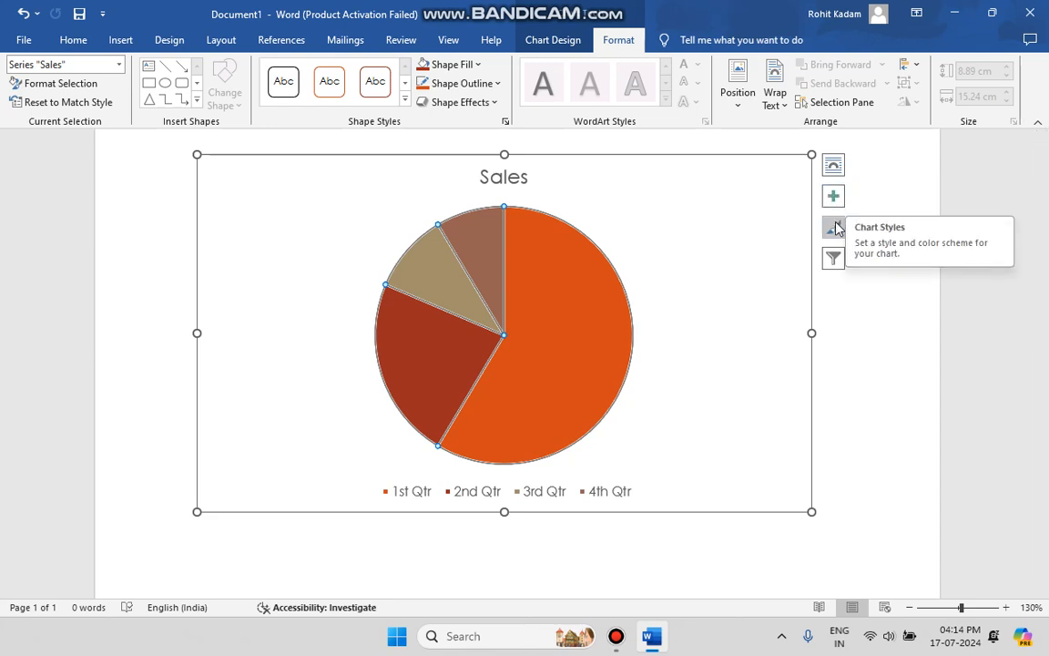
pyautogui.click(840, 262)
pyautogui.click(839, 260)
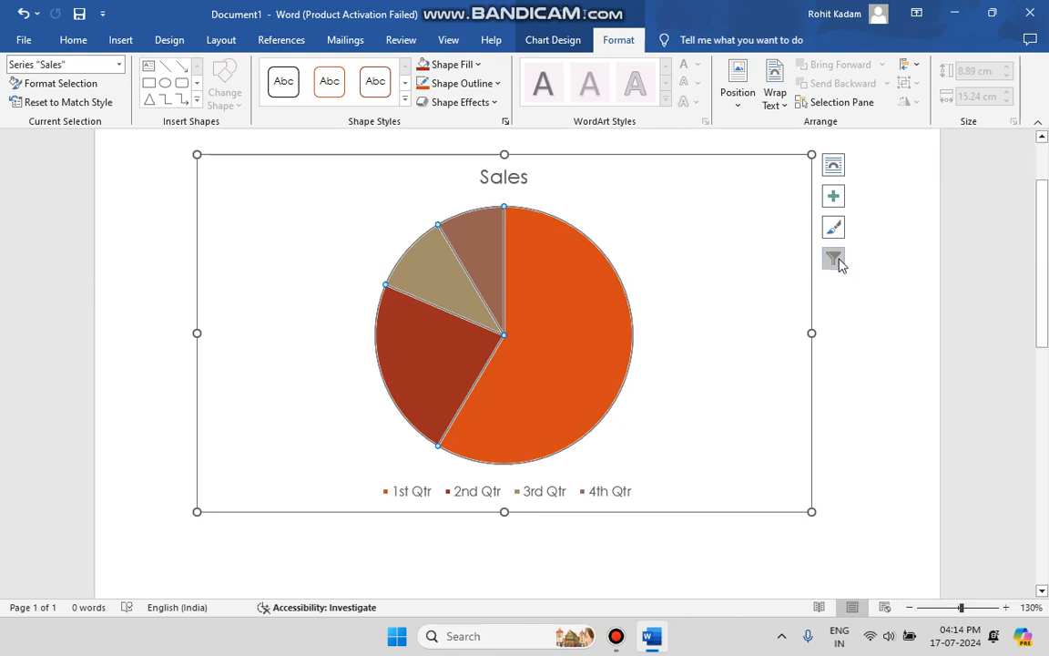
pyautogui.click(835, 166)
pyautogui.click(835, 166)
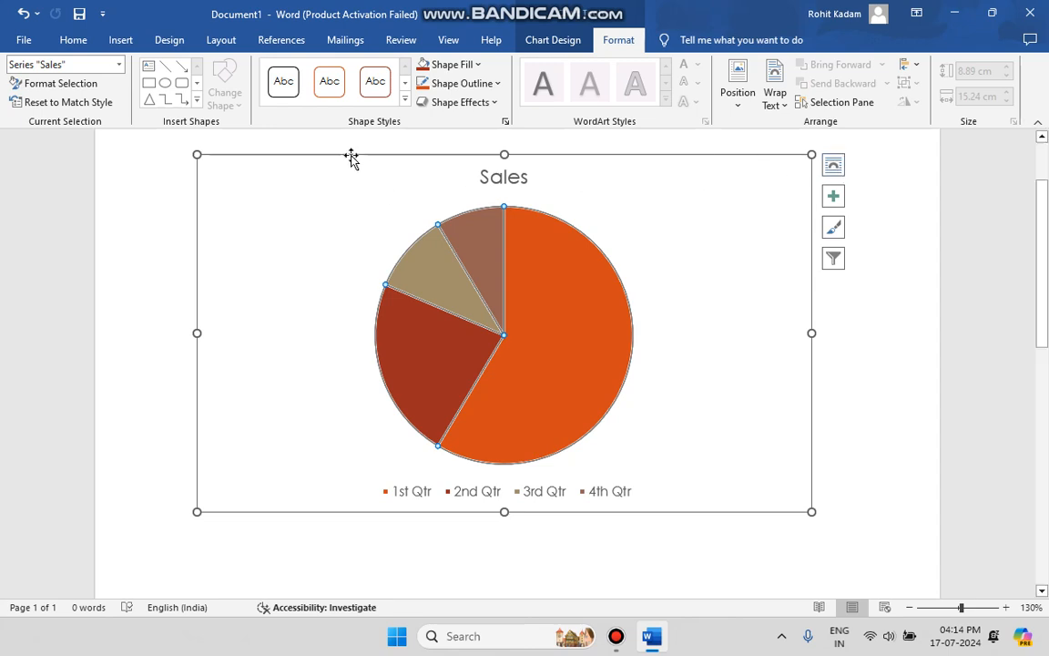
pyautogui.click(399, 239)
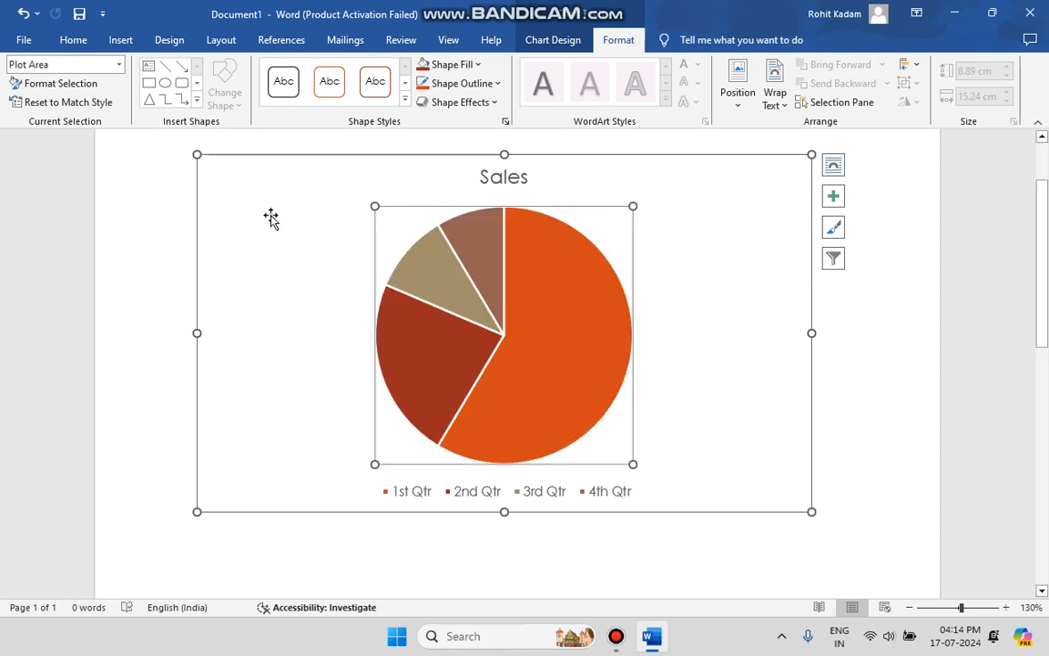
pyautogui.click(242, 193)
pyautogui.click(64, 66)
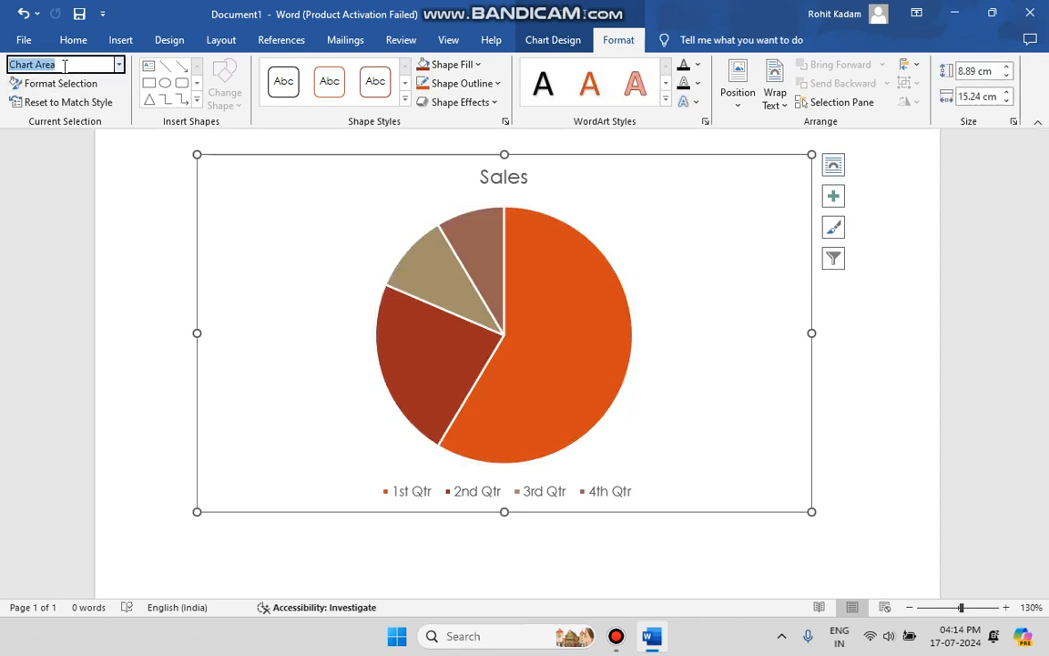
pyautogui.click(120, 65)
pyautogui.click(58, 83)
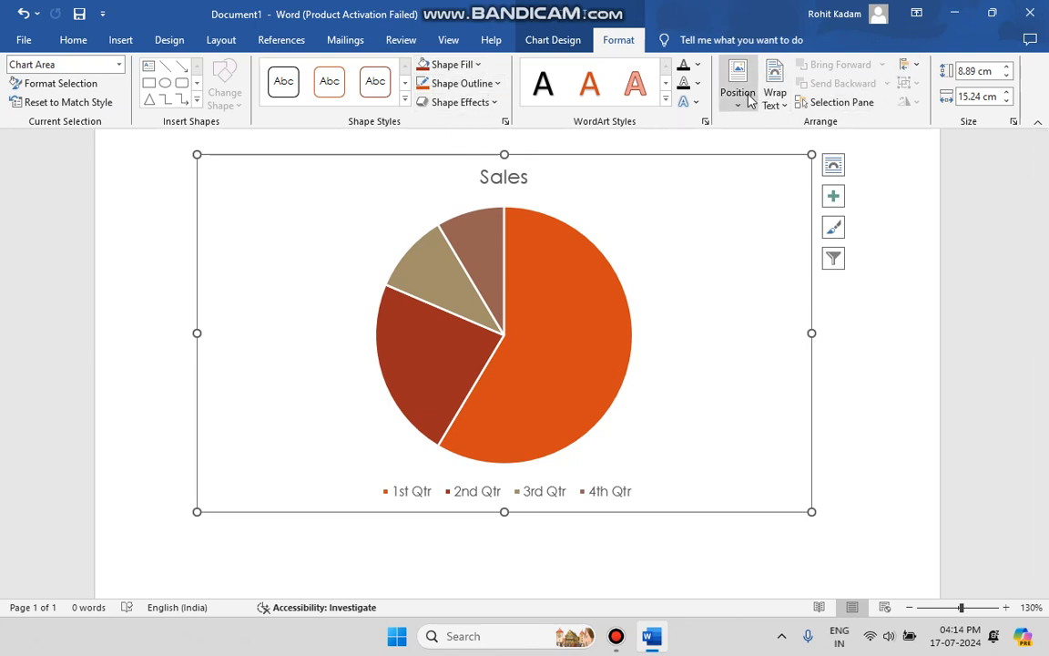
pyautogui.click(781, 512)
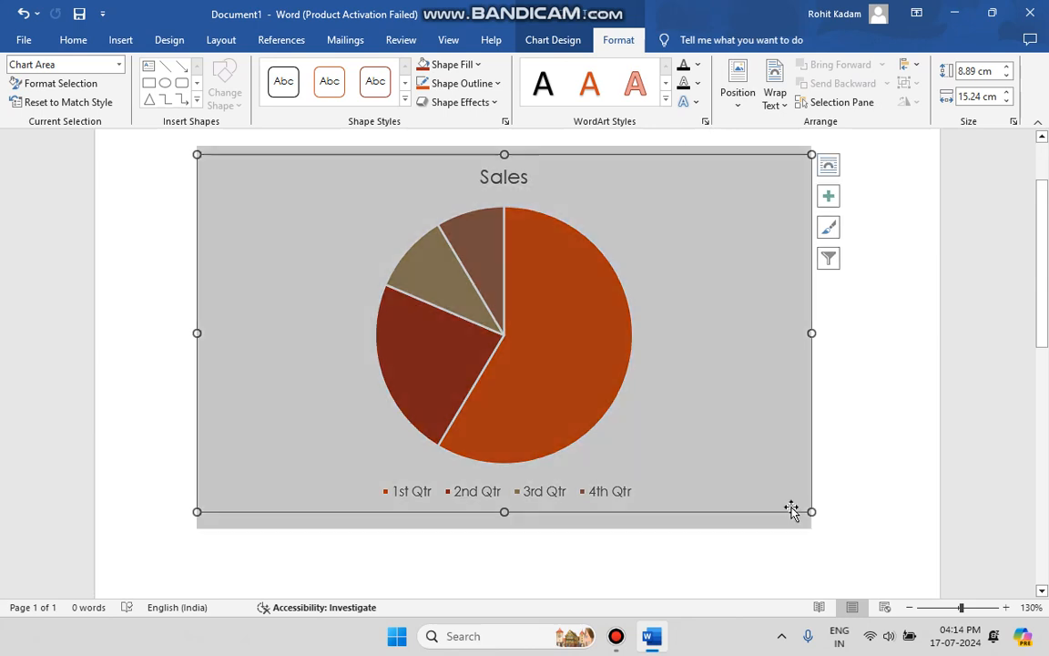
pyautogui.rightClick(212, 352)
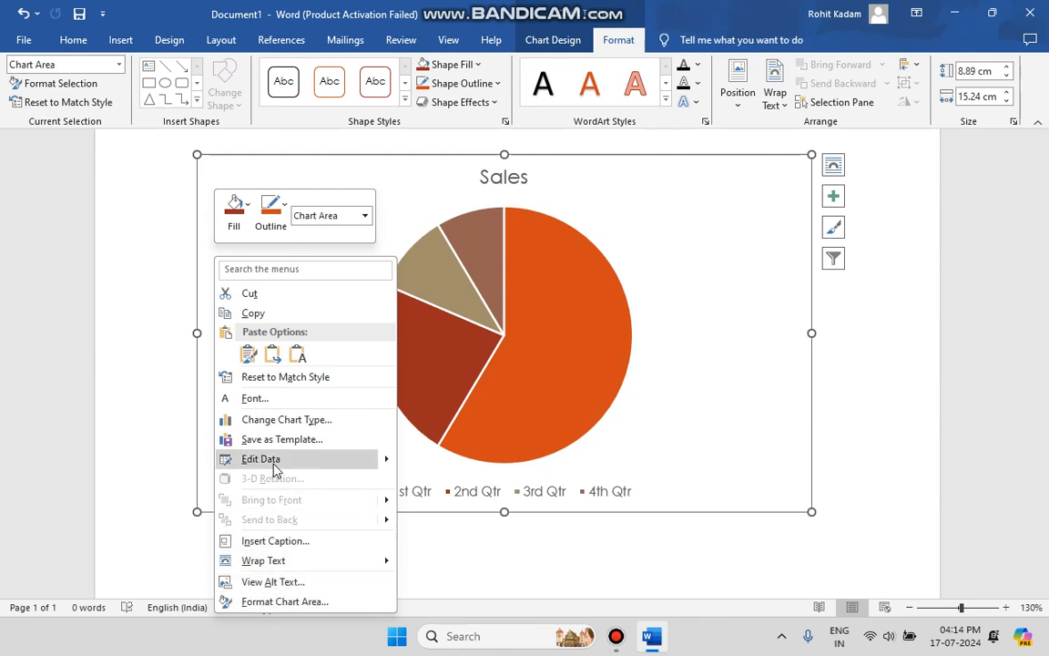
pyautogui.click(713, 403)
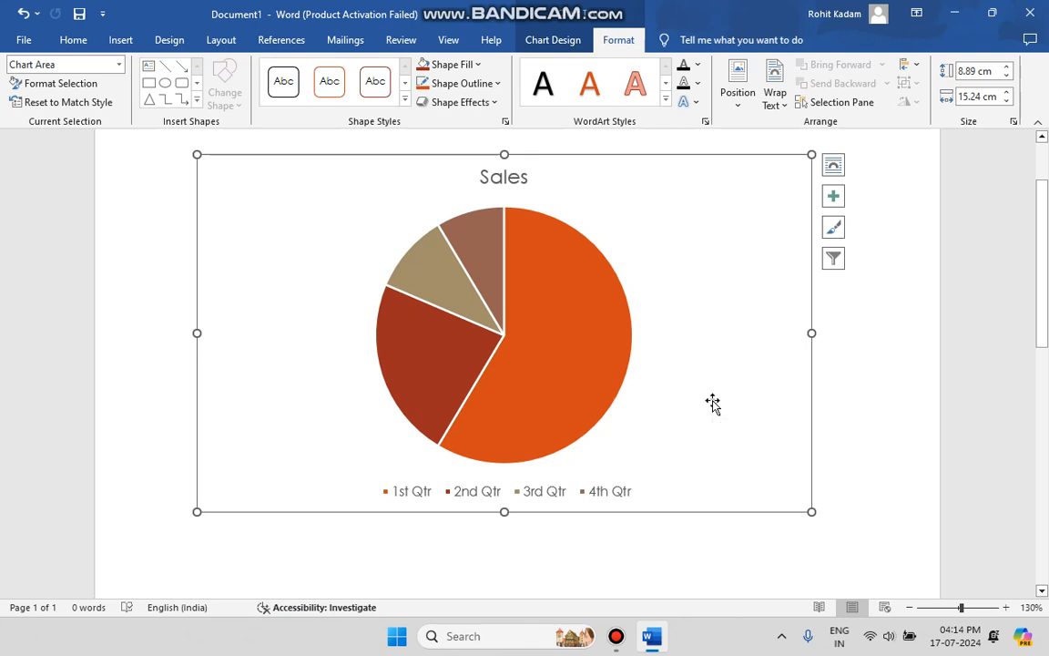
# Step: Open the pie chart's data for editing and move the data sheet aside so most of the chart stays uncovered
pyautogui.rightClick(712, 403)
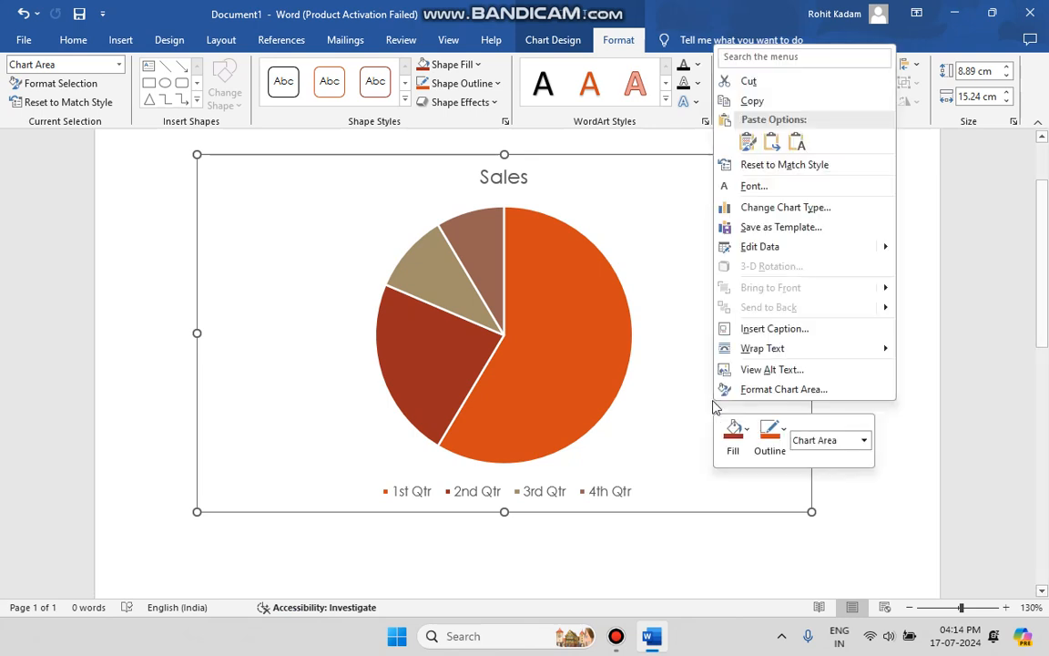
pyautogui.moveTo(804, 357)
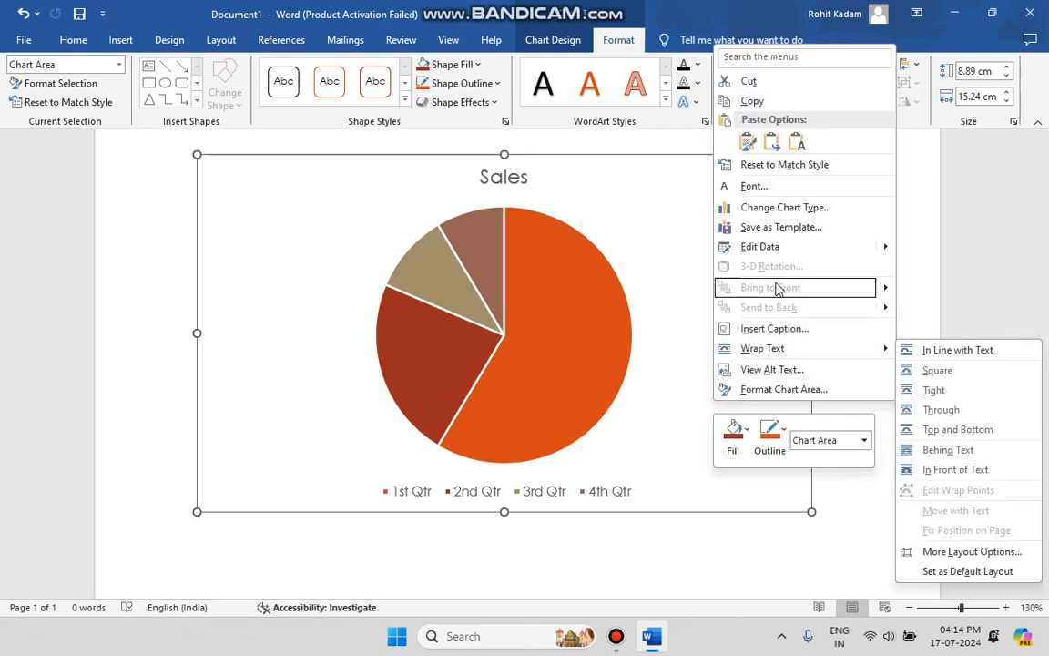
pyautogui.click(779, 252)
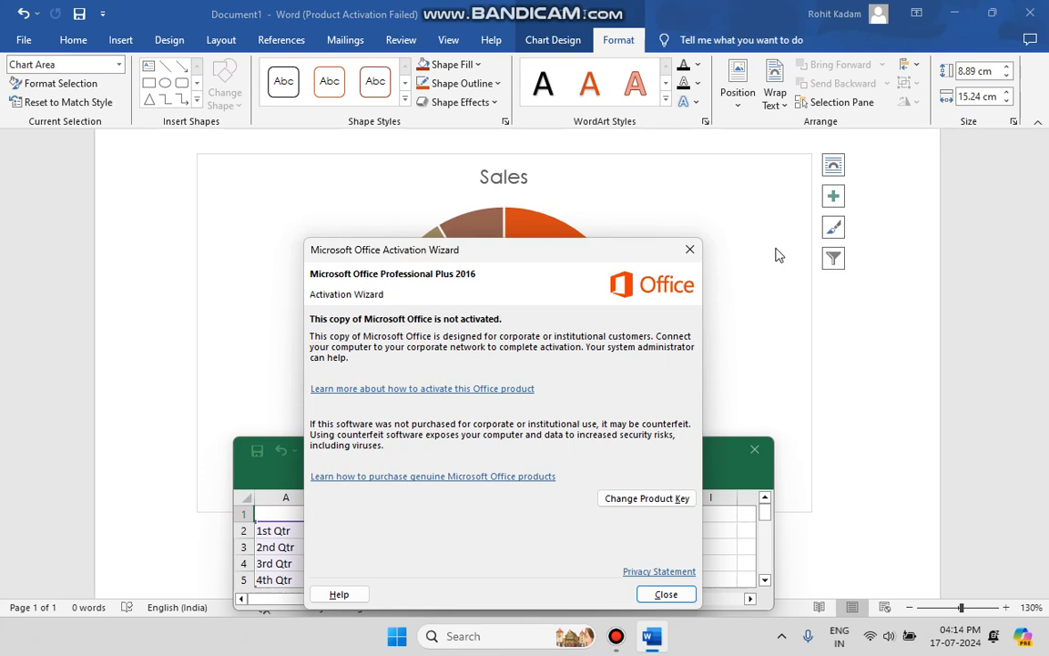
pyautogui.click(690, 249)
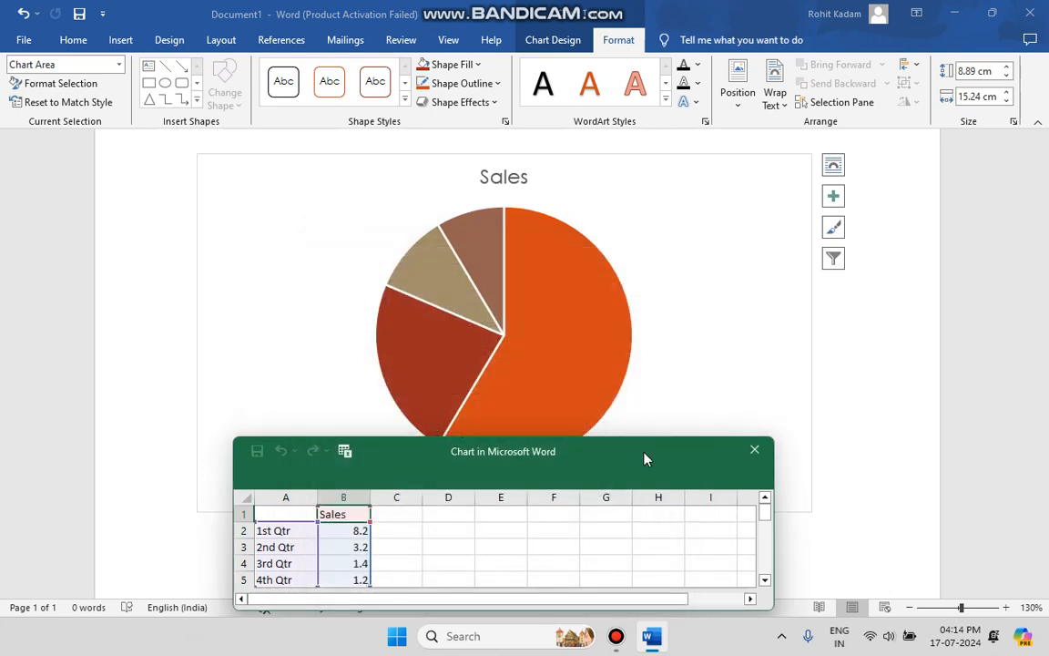
pyautogui.doubleClick(640, 450)
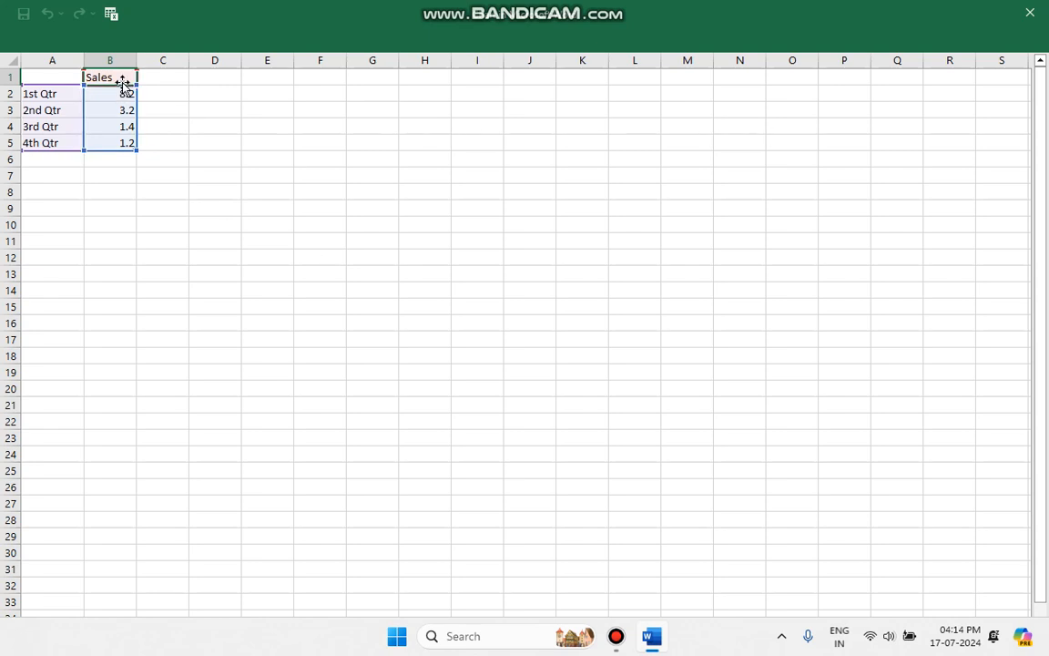
pyautogui.doubleClick(689, 10)
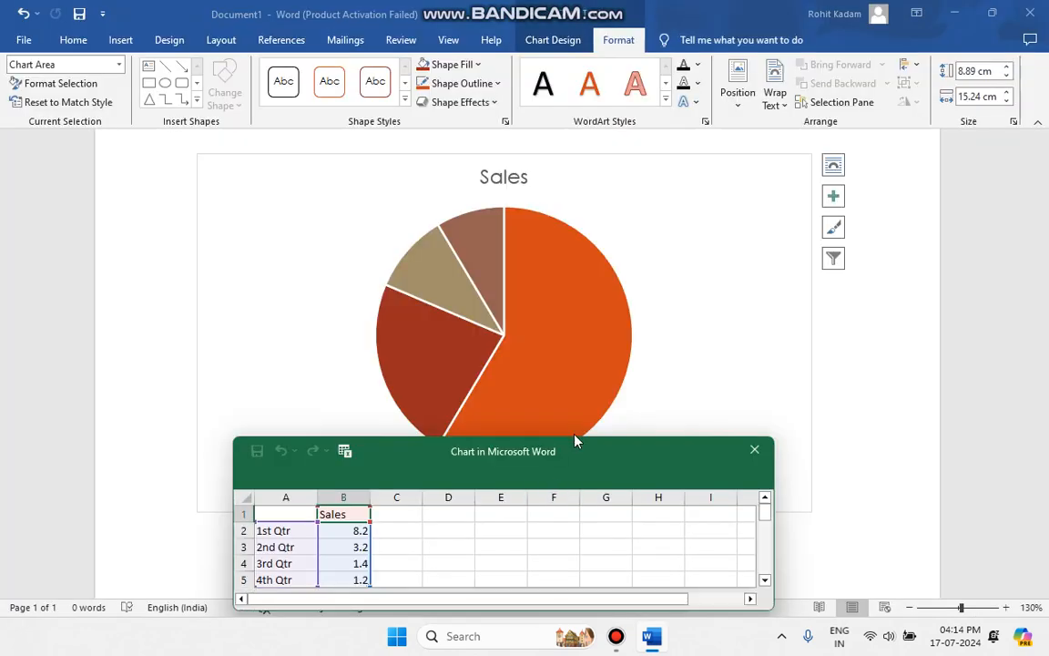
pyautogui.moveTo(583, 449); pyautogui.dragTo(857, 340)
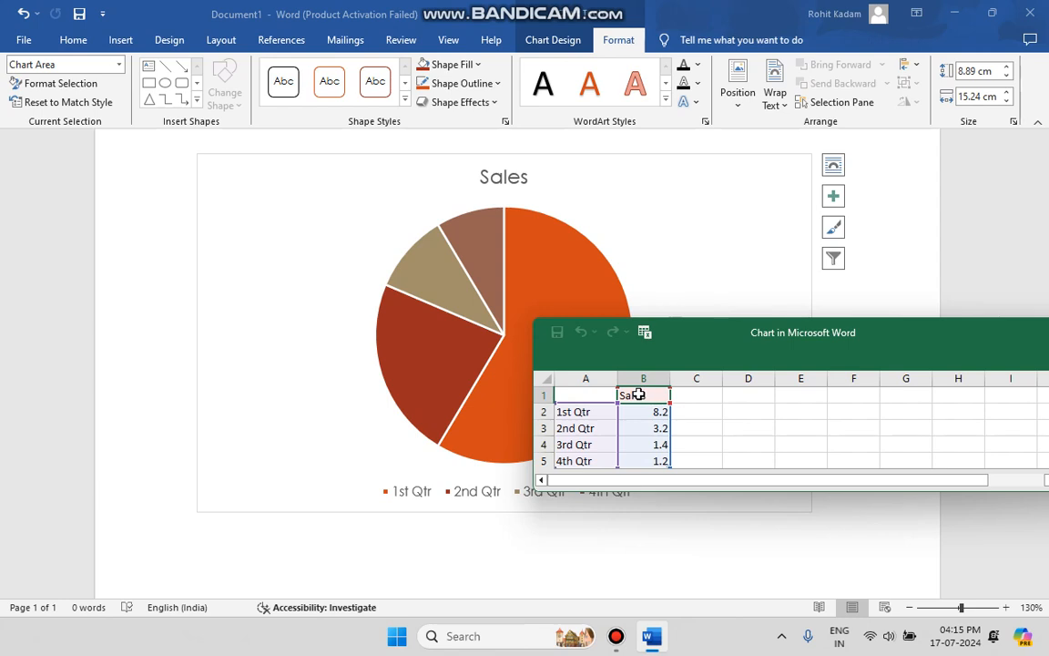
# Step: Rename the first three category labels in the chart's data sheet as phone, laptop and earphone
pyautogui.click(580, 412)
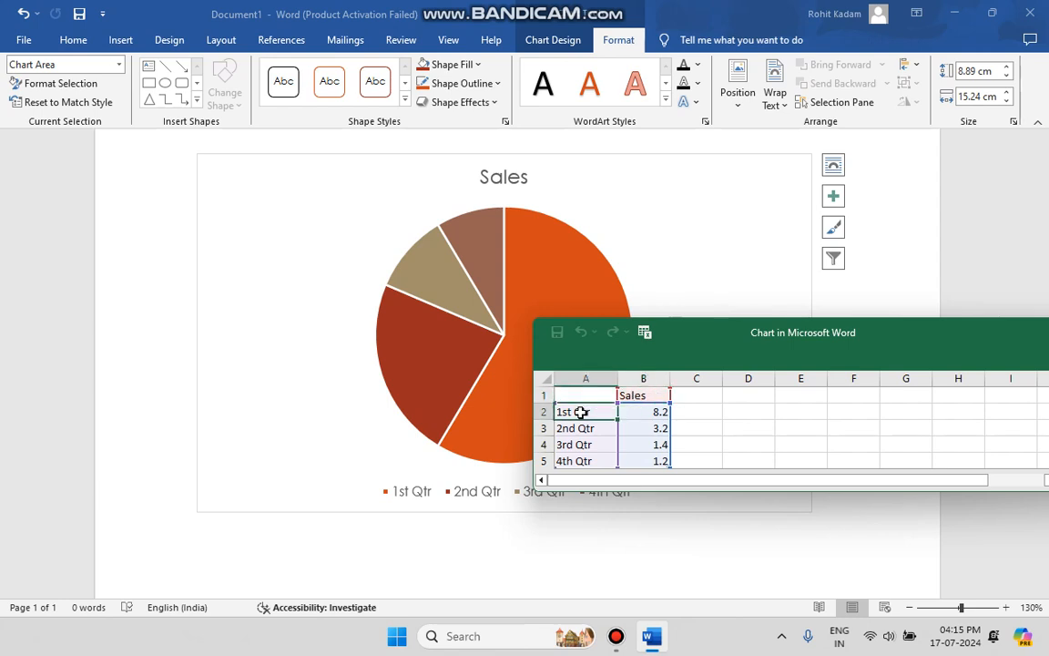
pyautogui.write('pho')
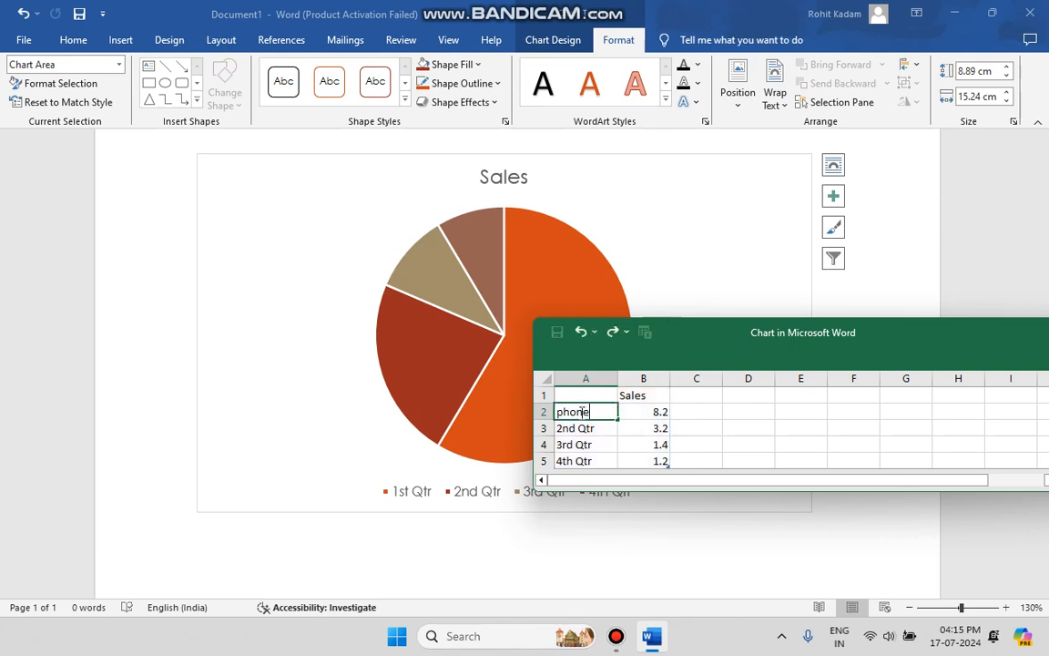
pyautogui.write('ne')
pyautogui.click(597, 428)
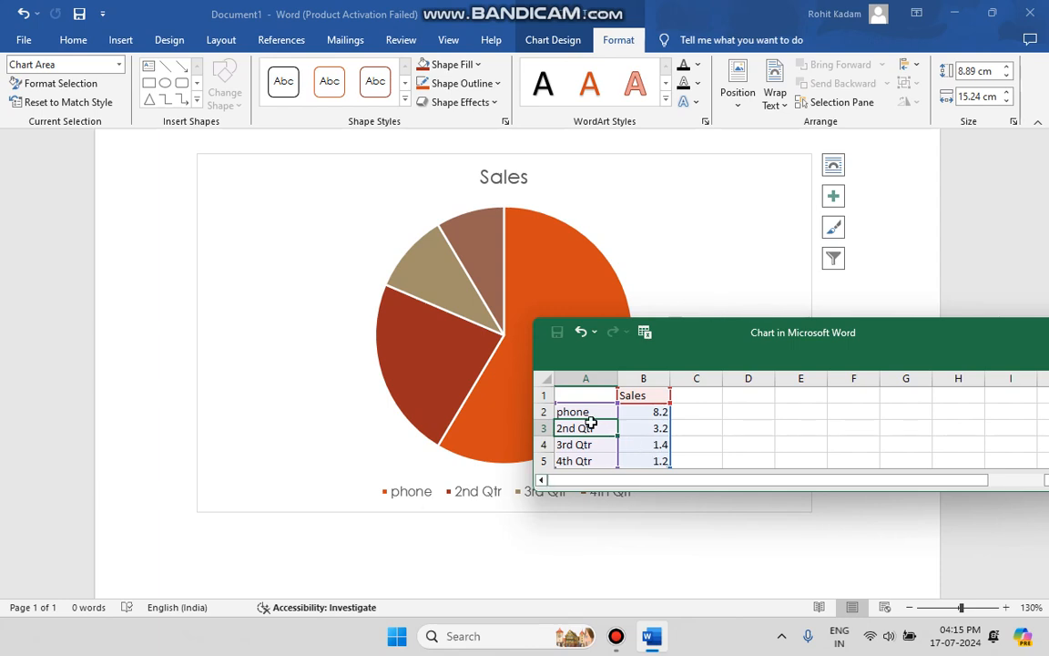
pyautogui.write('laptop')
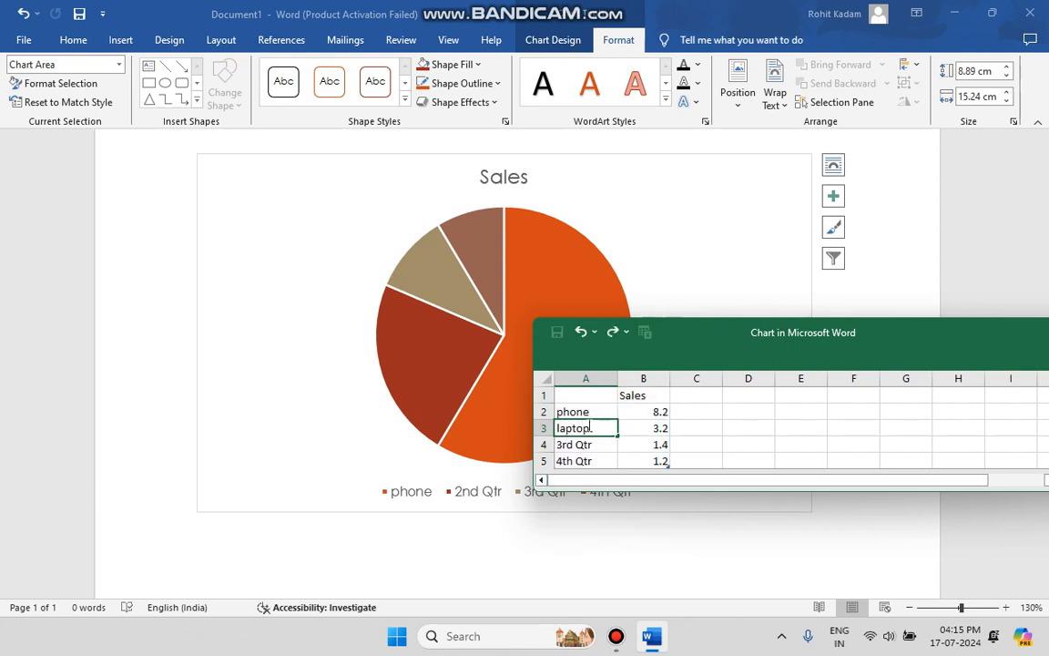
pyautogui.click(587, 443)
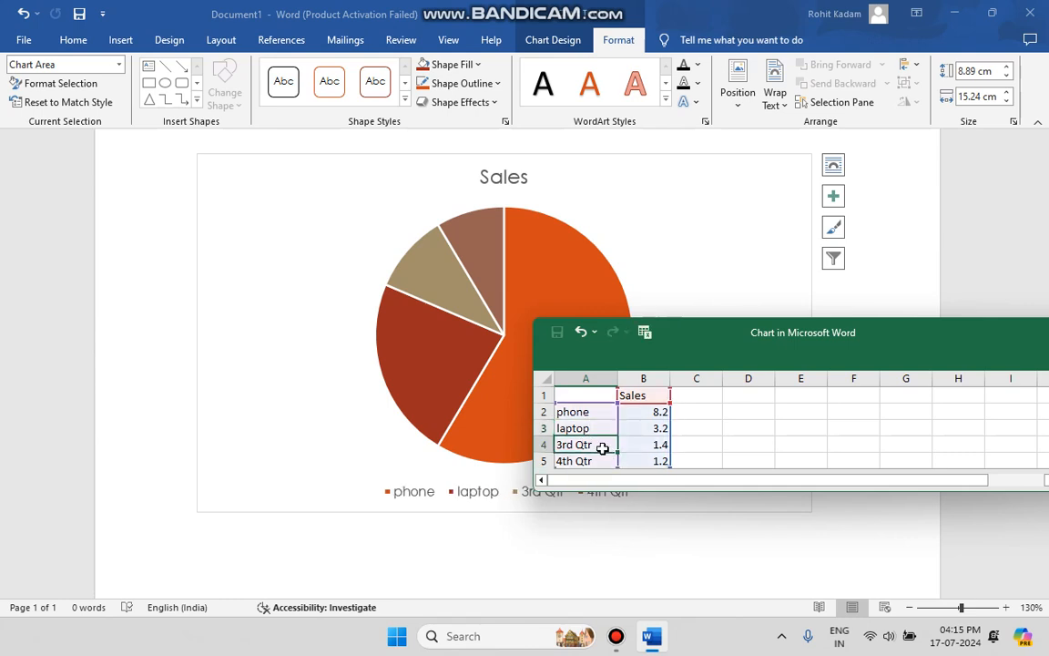
pyautogui.press('BackSpace')
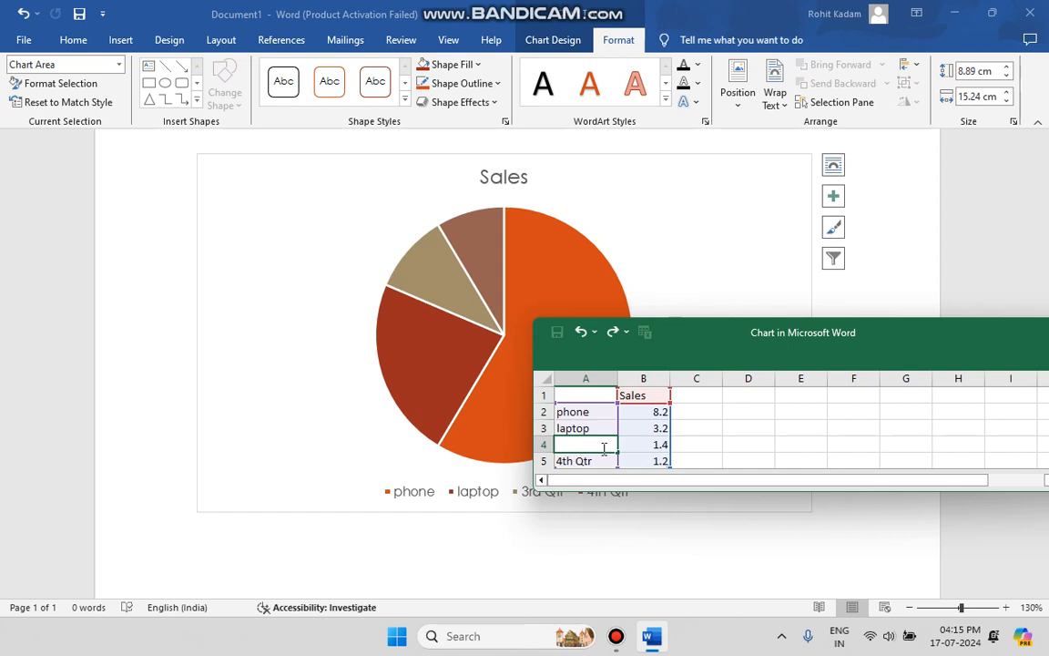
pyautogui.write('earphone')
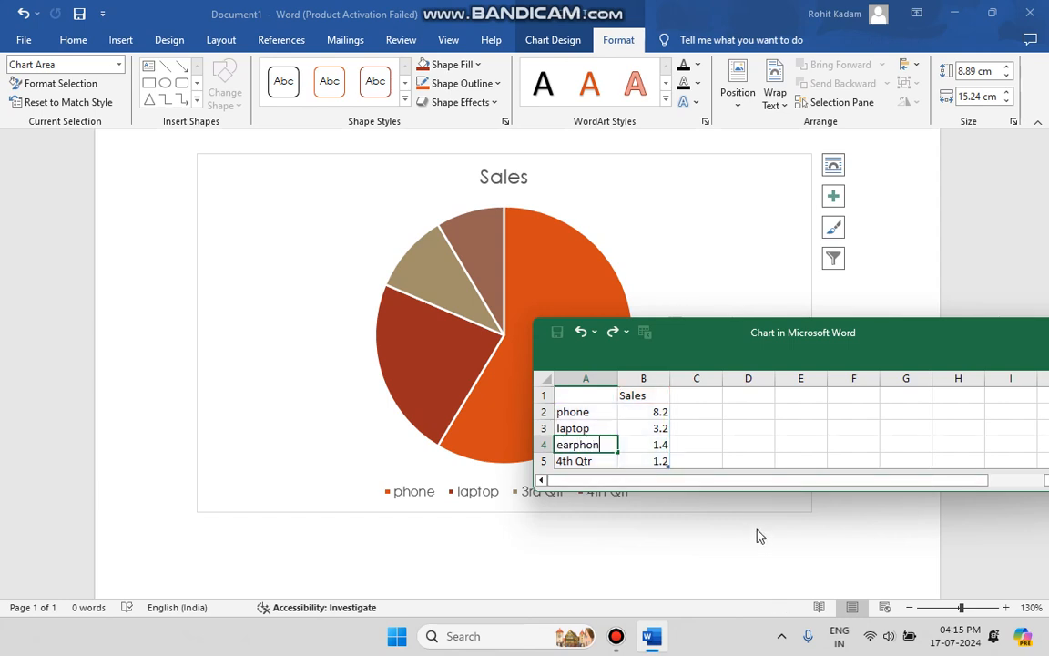
# Step: Clear the fourth category's label and its sales value in the chart's data sheet
pyautogui.click(602, 461)
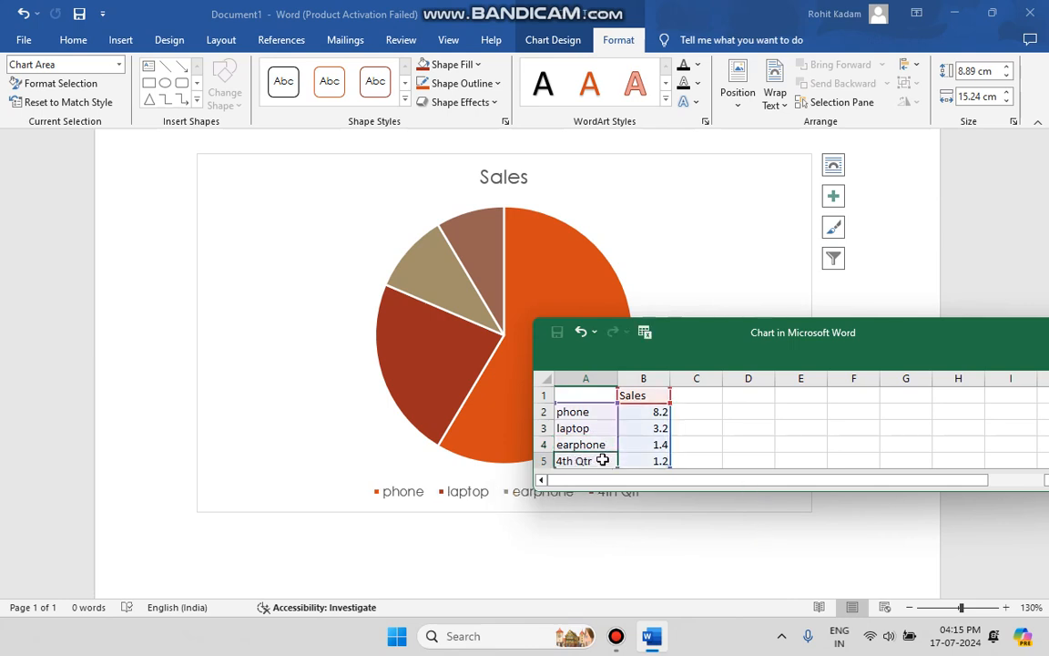
pyautogui.press('Delete')
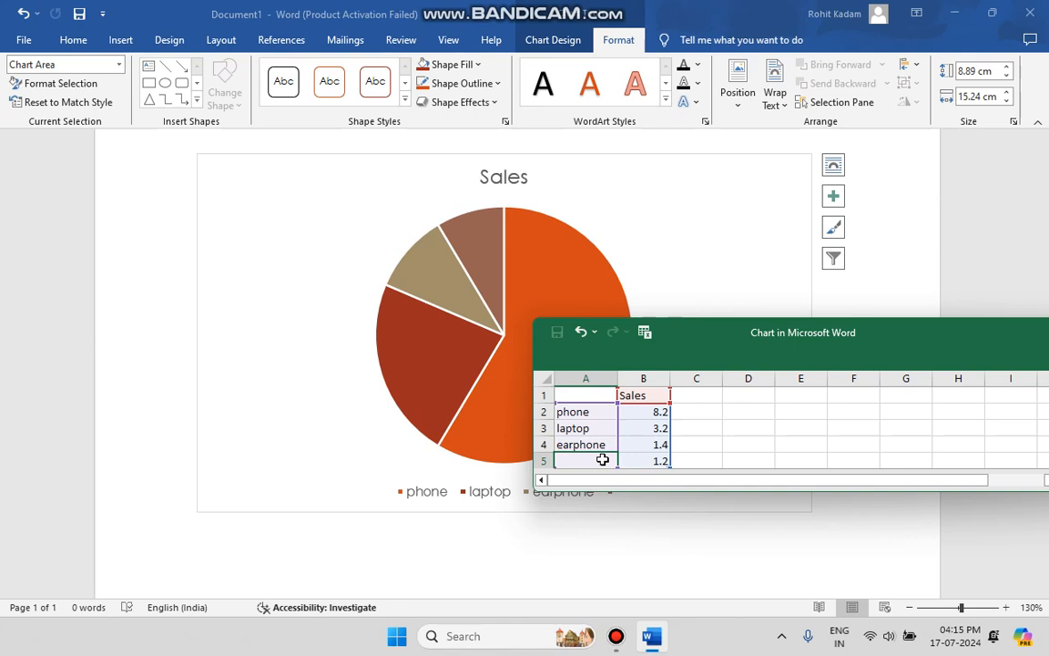
pyautogui.click(658, 460)
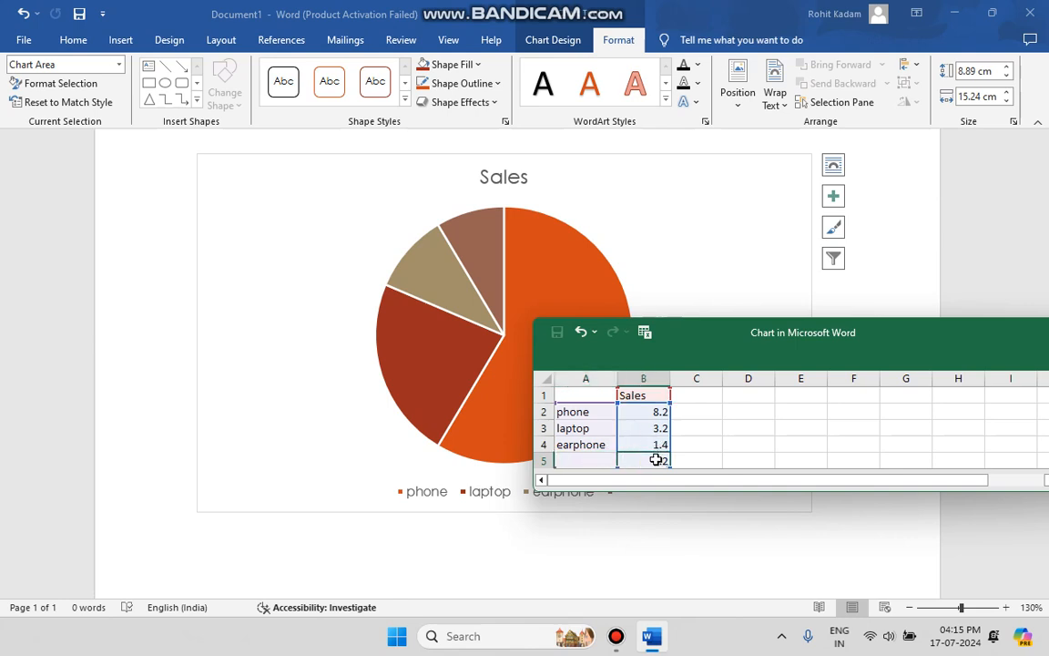
pyautogui.press('Delete')
# Step: Set the sales values to 60 for phone, 20 for laptop and 10 for earphone
pyautogui.click(659, 410)
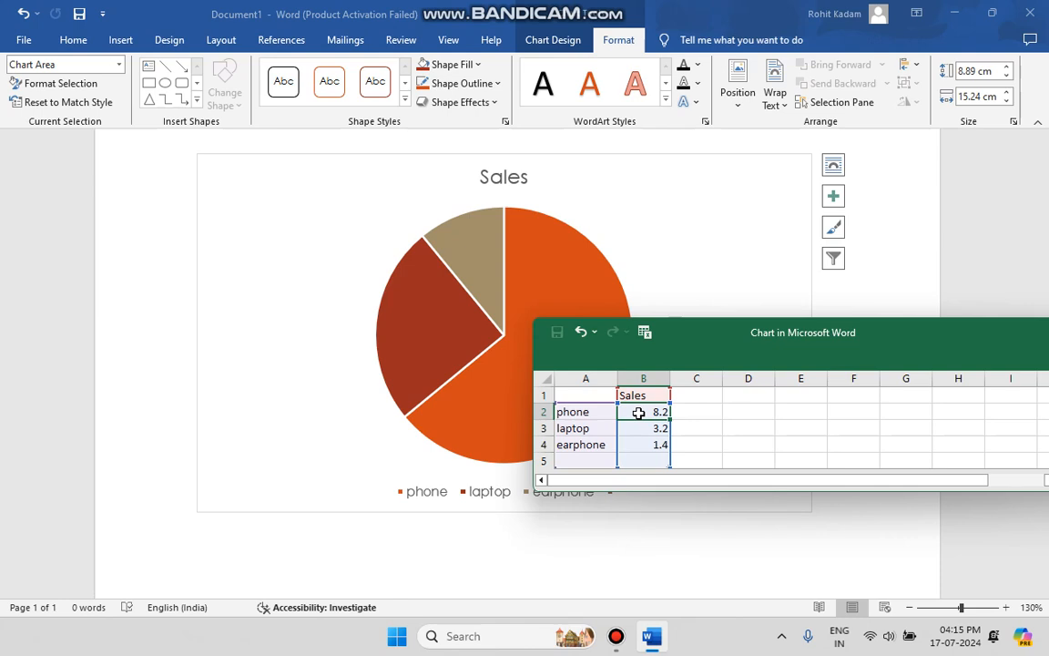
pyautogui.write('60')
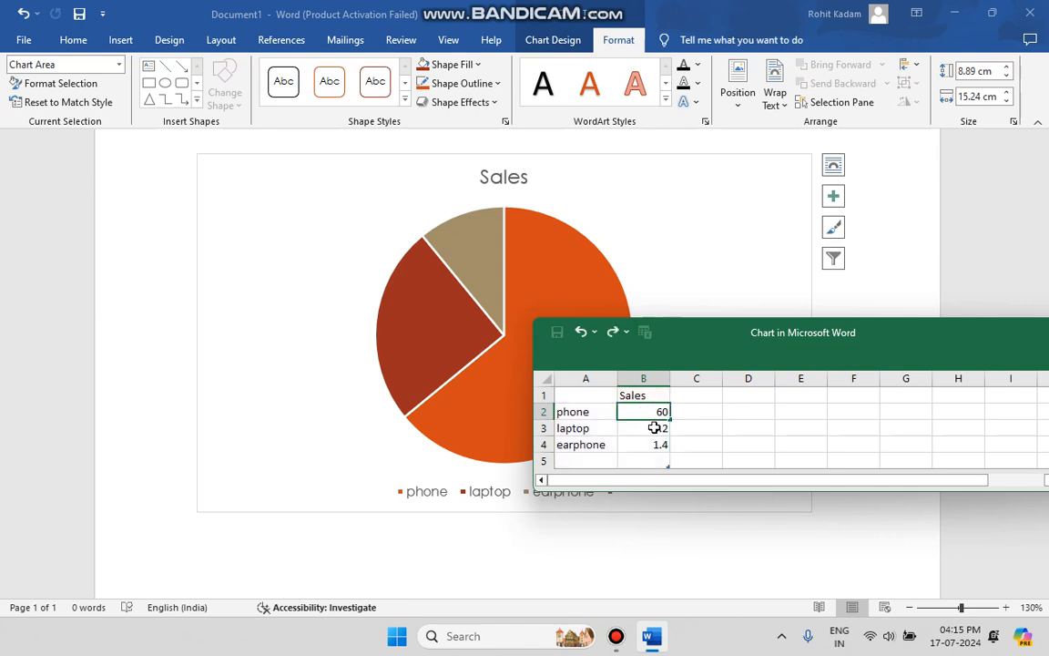
pyautogui.click(653, 427)
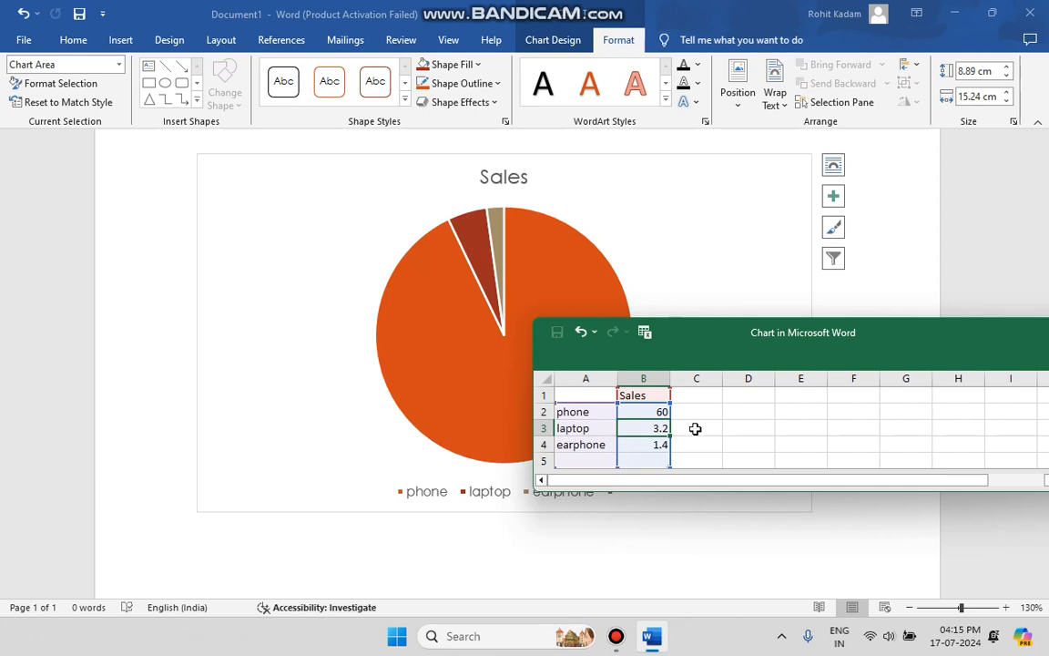
pyautogui.hotkey('ctrl', 'z')
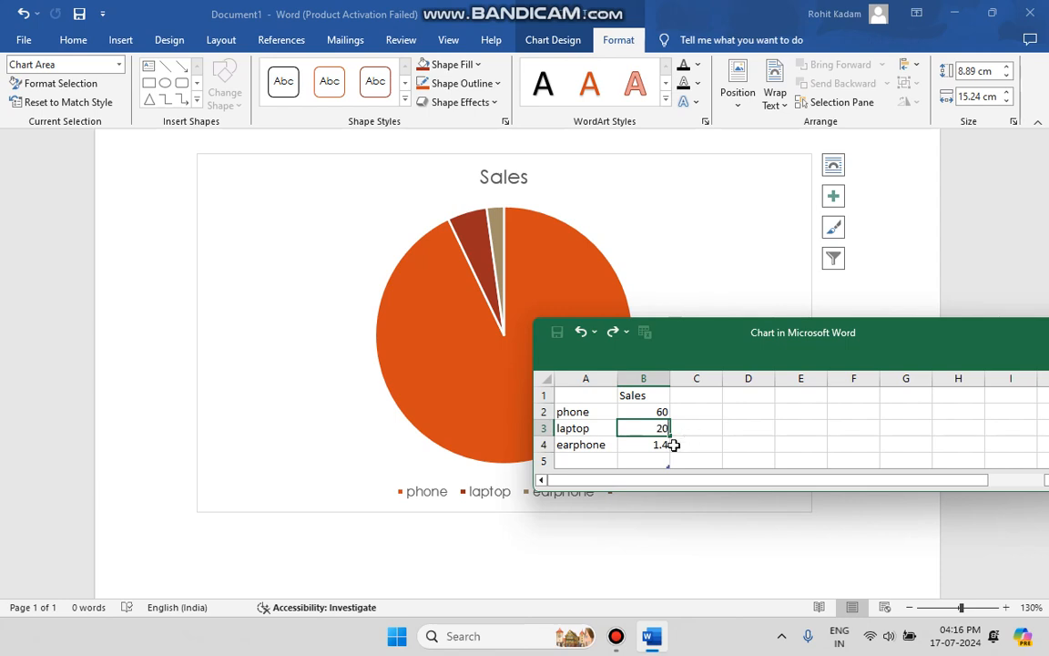
pyautogui.click(663, 446)
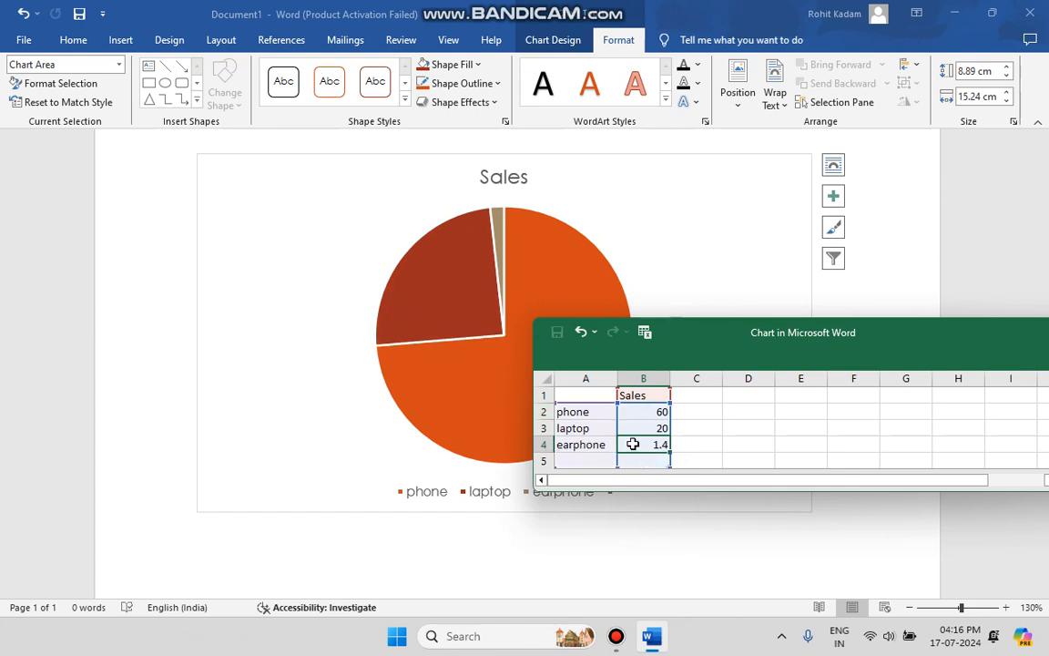
pyautogui.write('10')
pyautogui.click(752, 432)
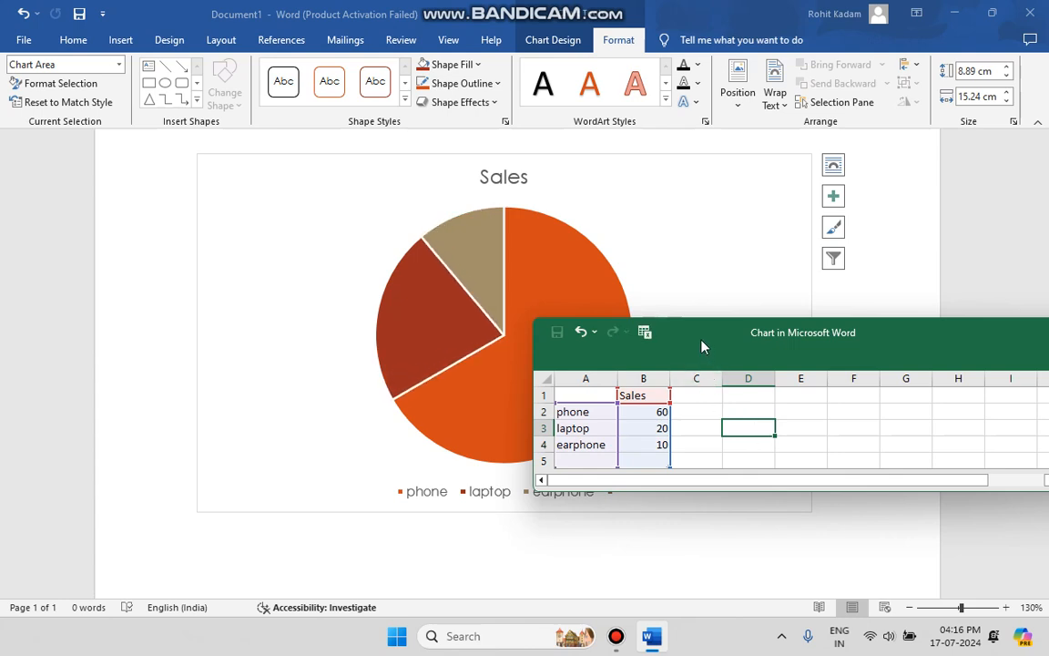
# Step: Close the chart's data sheet and delete the pie chart from the document
pyautogui.moveTo(629, 330); pyautogui.dragTo(766, 191)
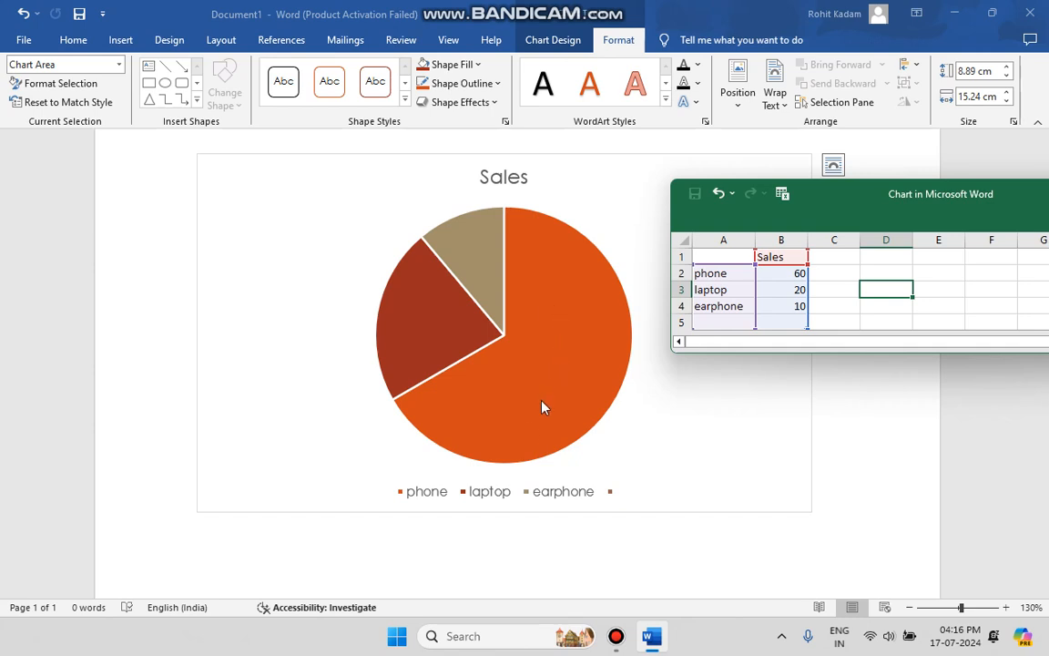
pyautogui.click(590, 304)
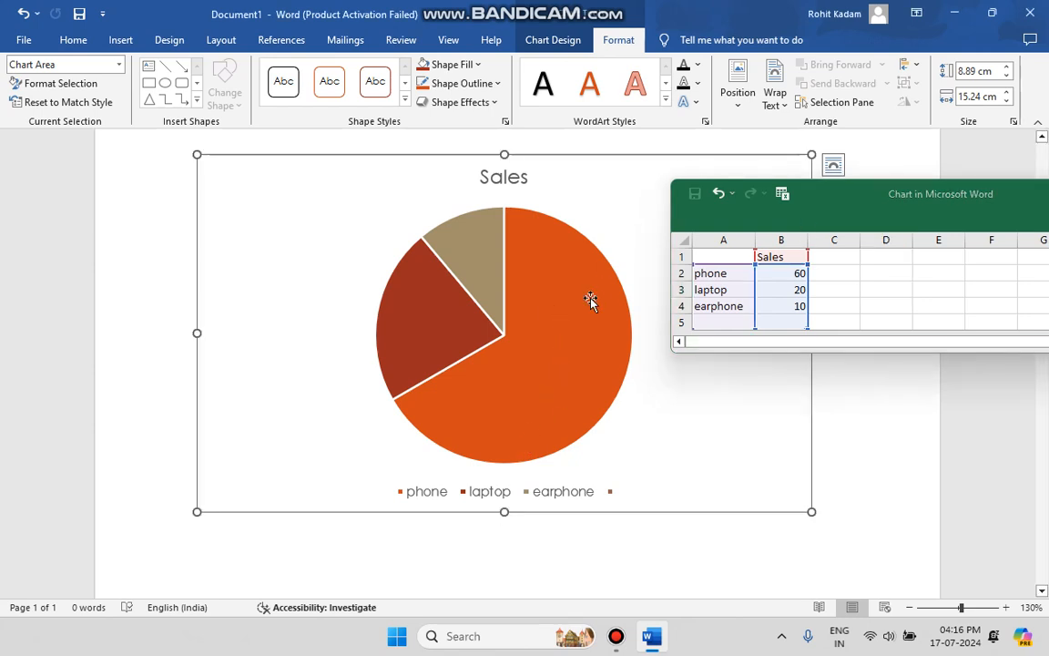
pyautogui.moveTo(876, 194); pyautogui.dragTo(685, 229)
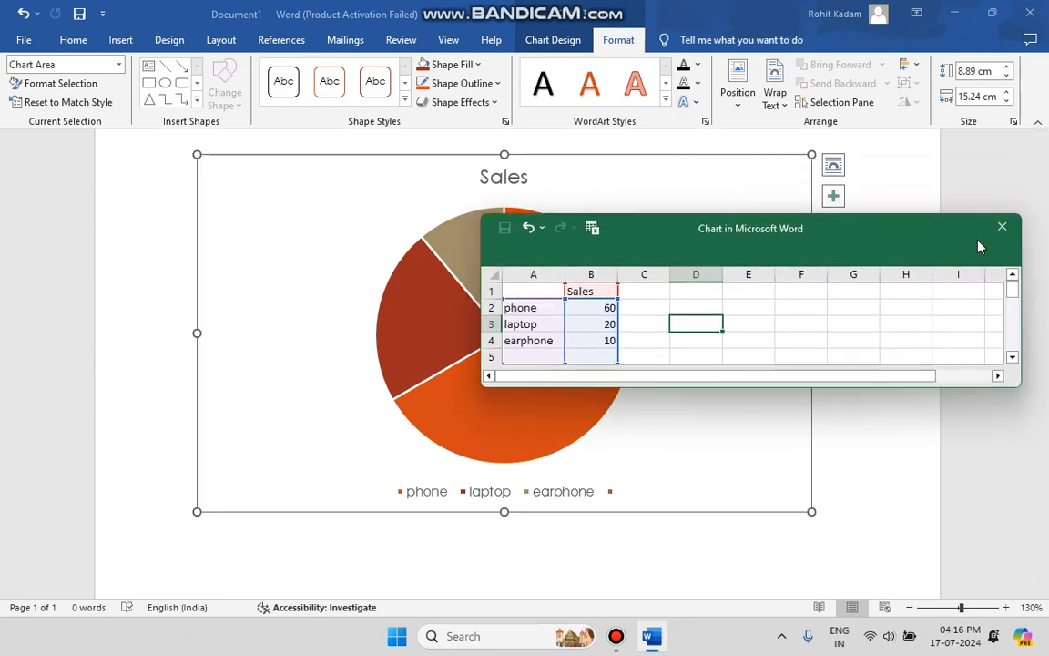
pyautogui.click(1001, 228)
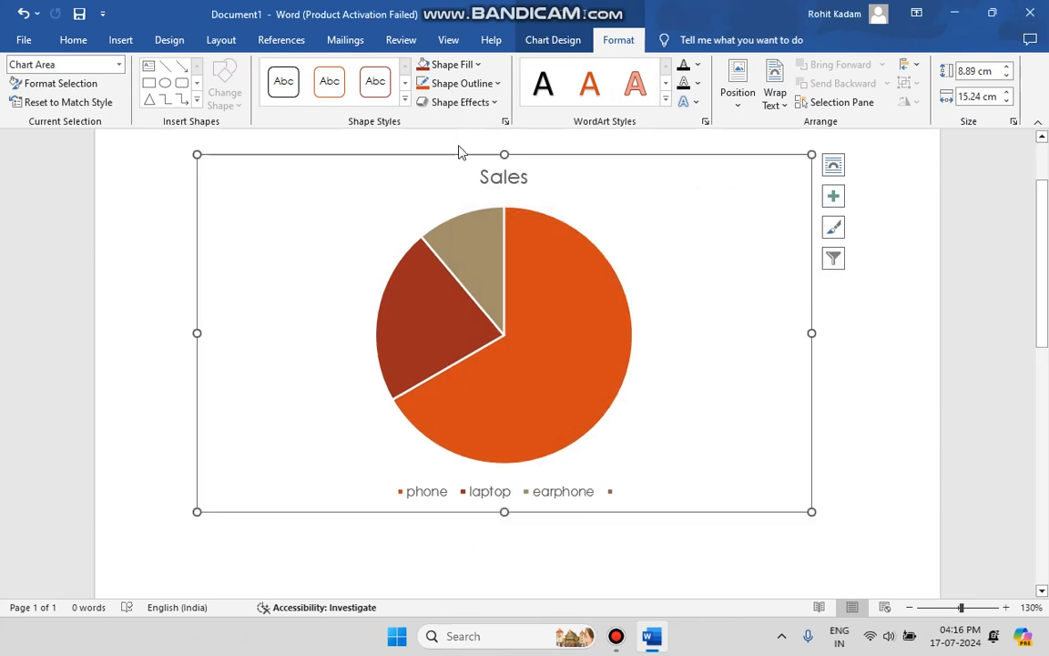
pyautogui.click(550, 41)
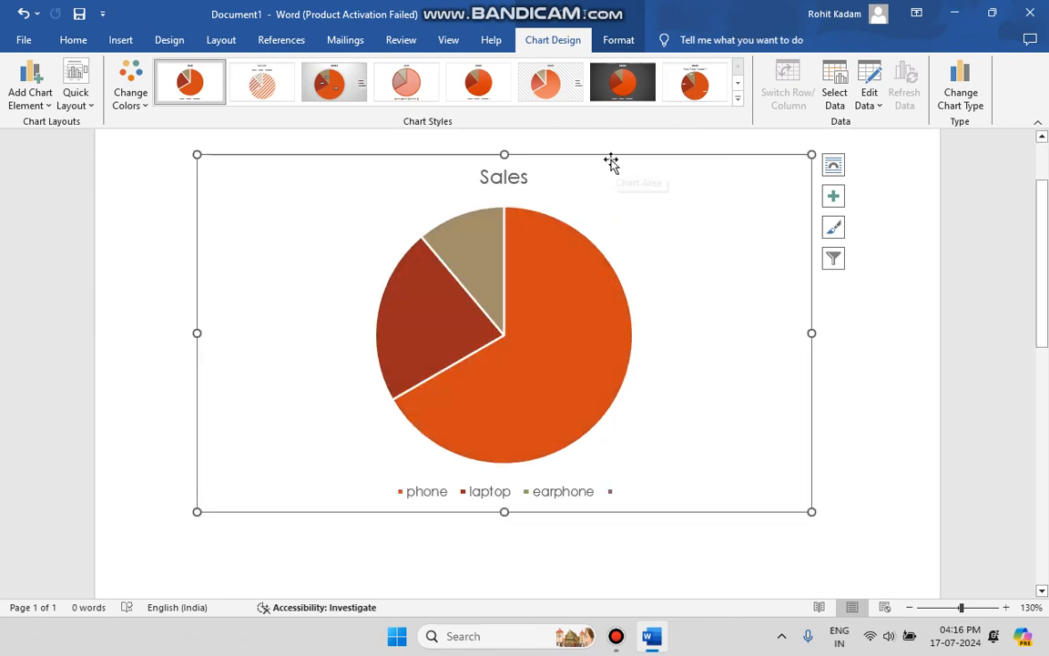
pyautogui.press('Delete')
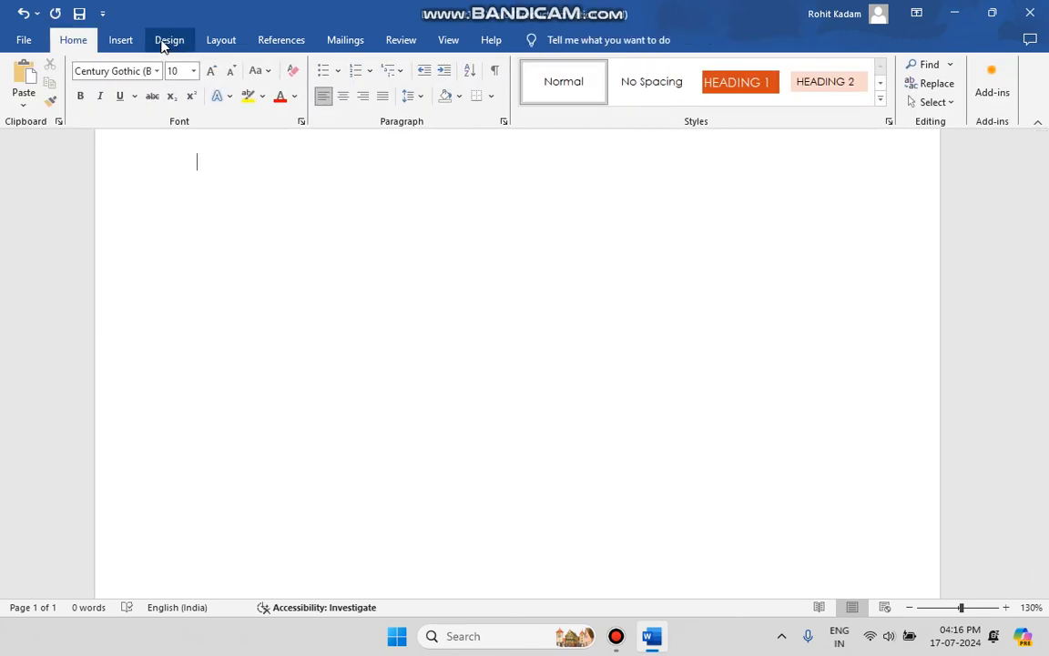
# Step: Insert a screen clipping of the Google Chrome desktop icon into the document
pyautogui.click(136, 43)
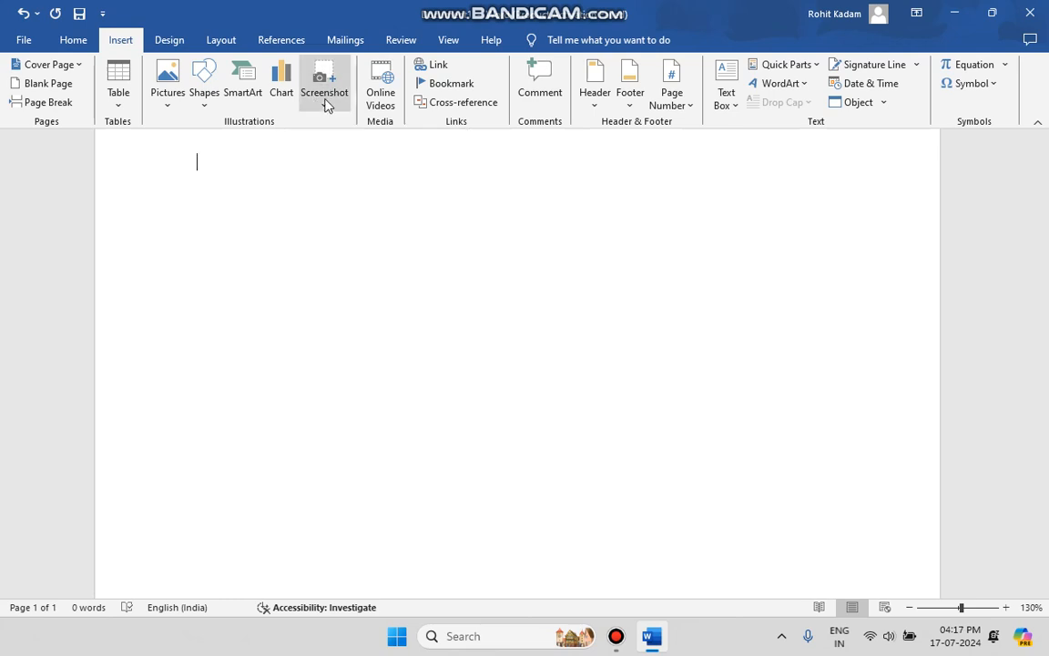
pyautogui.click(510, 640)
pyautogui.click(102, 335)
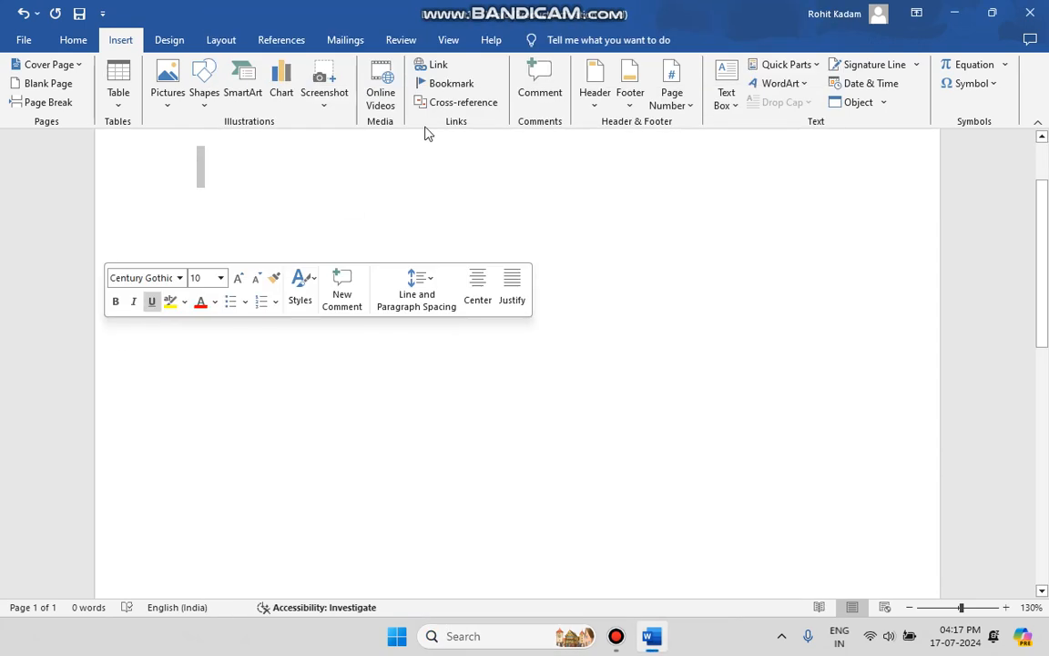
pyautogui.click(313, 95)
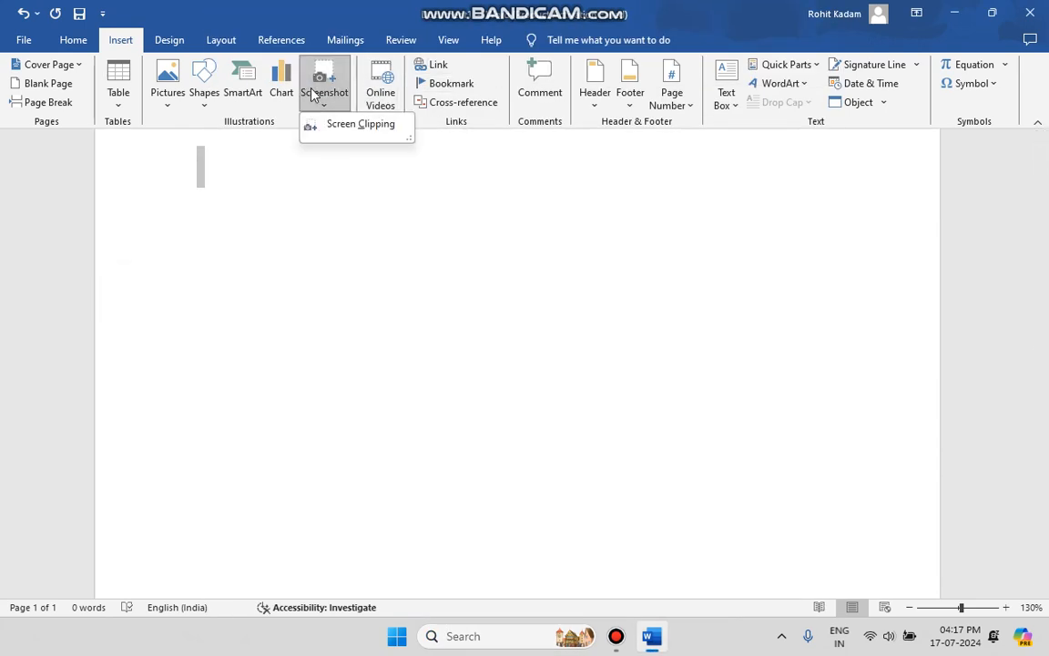
pyautogui.click(343, 136)
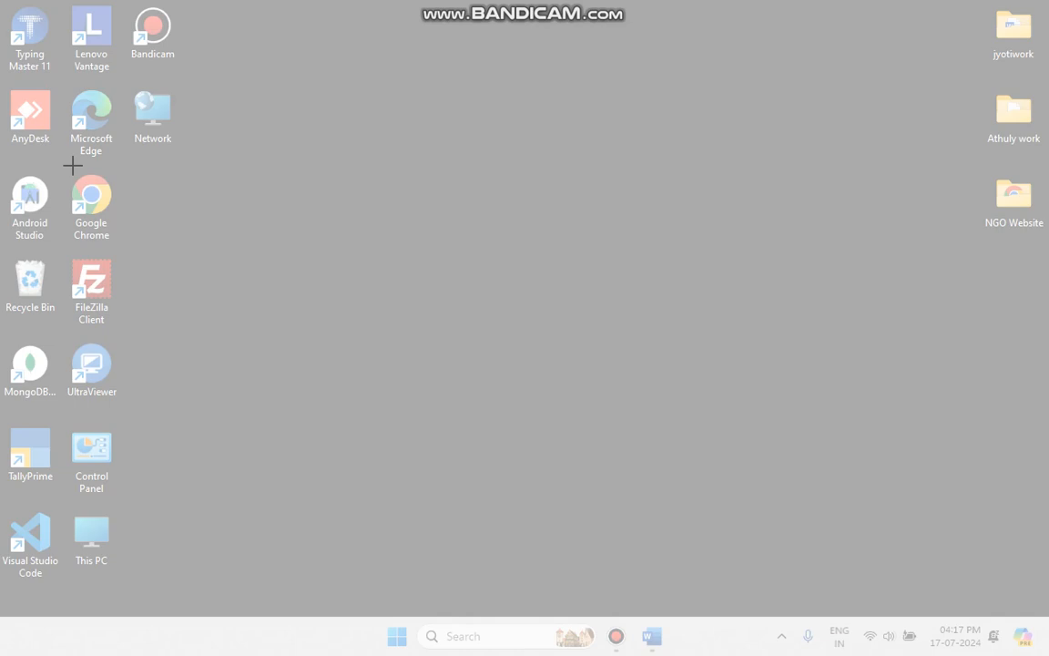
pyautogui.moveTo(64, 175); pyautogui.dragTo(123, 241)
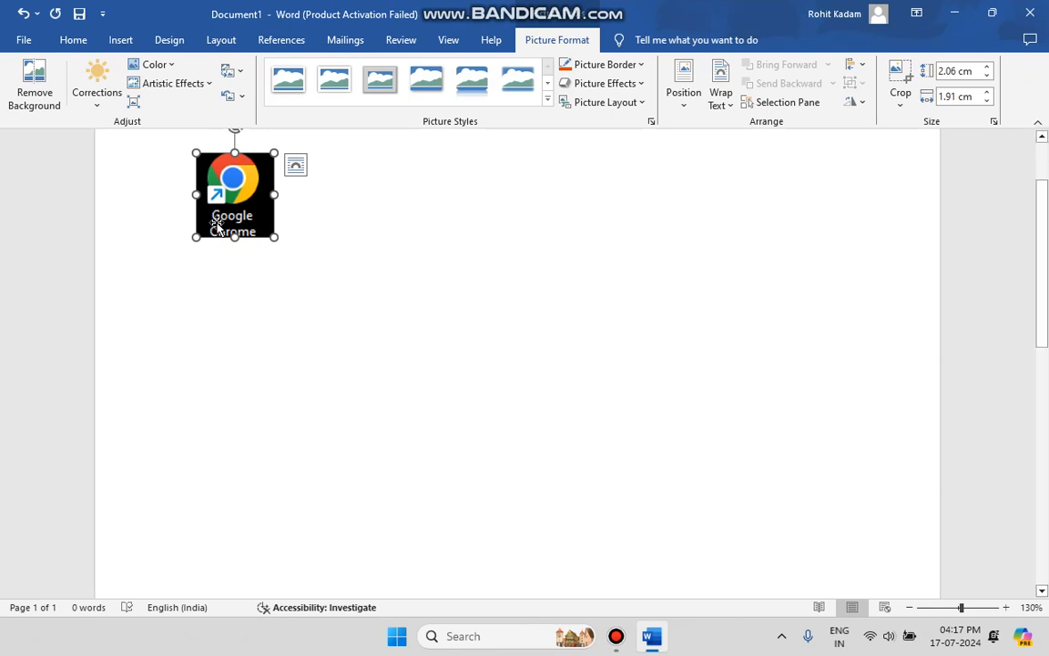
# Step: Delete the inserted clipping and start inserting an online video
pyautogui.press('Delete')
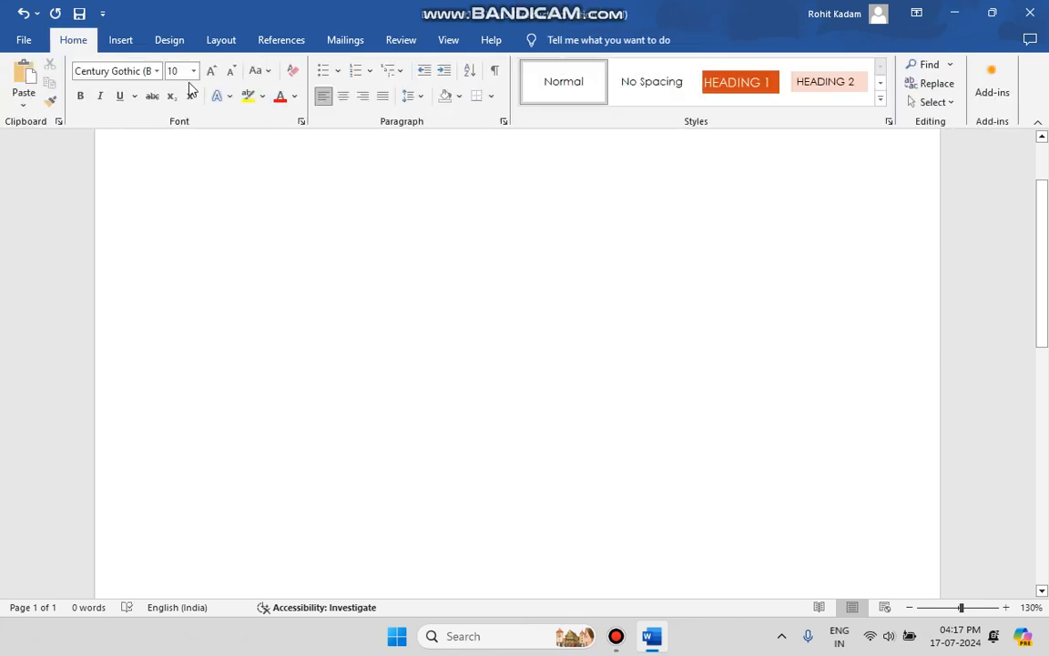
pyautogui.click(121, 41)
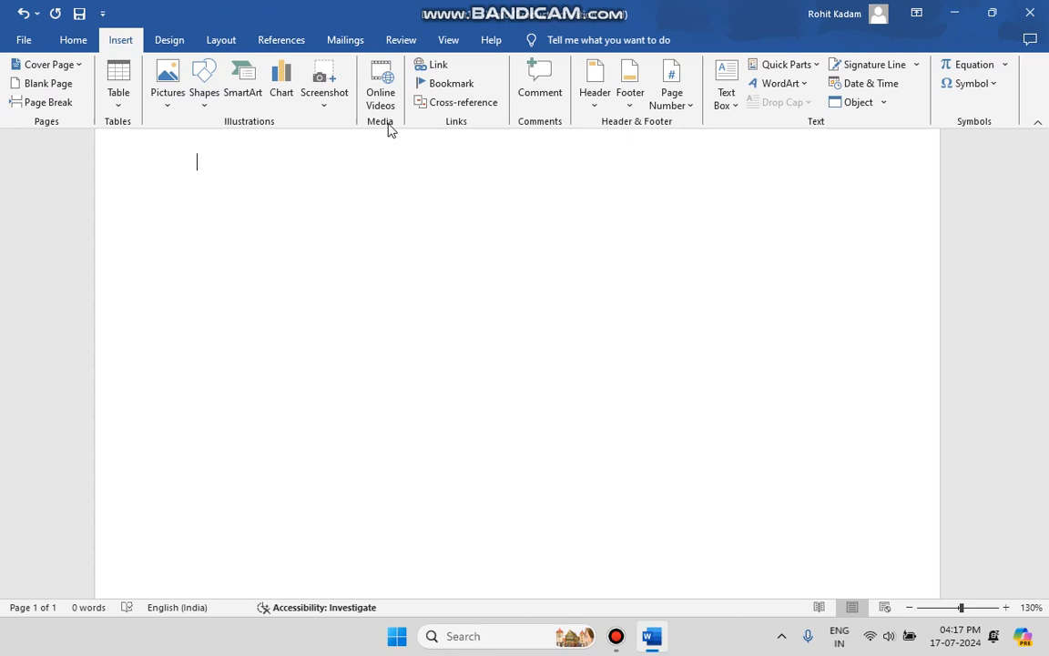
pyautogui.click(389, 93)
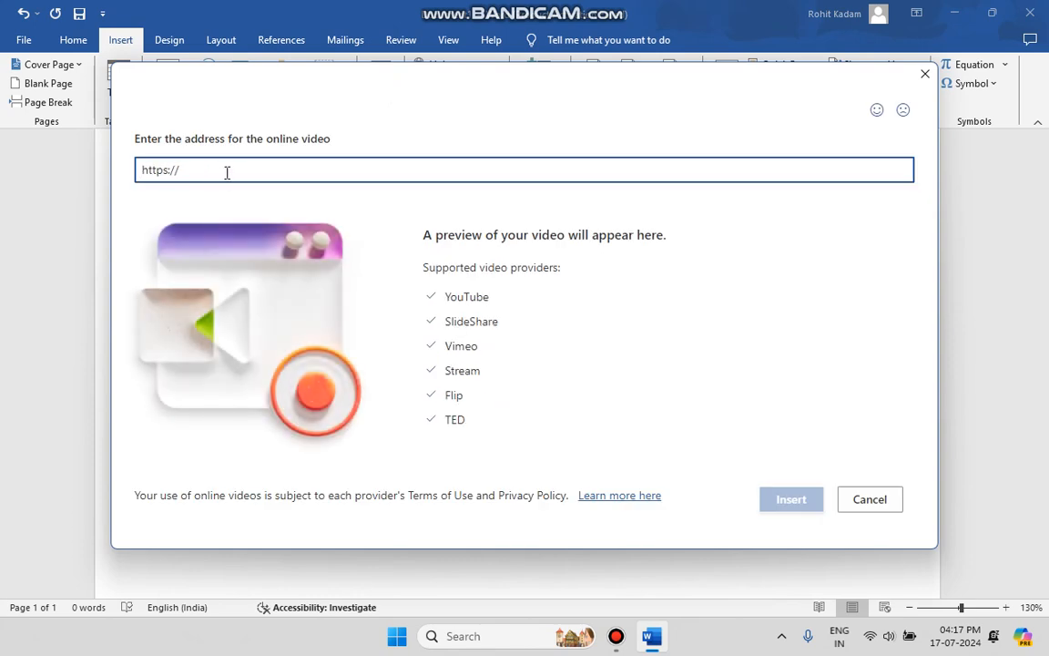
# Step: Launch Google Chrome and open it with a user profile
pyautogui.click(462, 637)
pyautogui.write('ch')
pyautogui.press('Return')
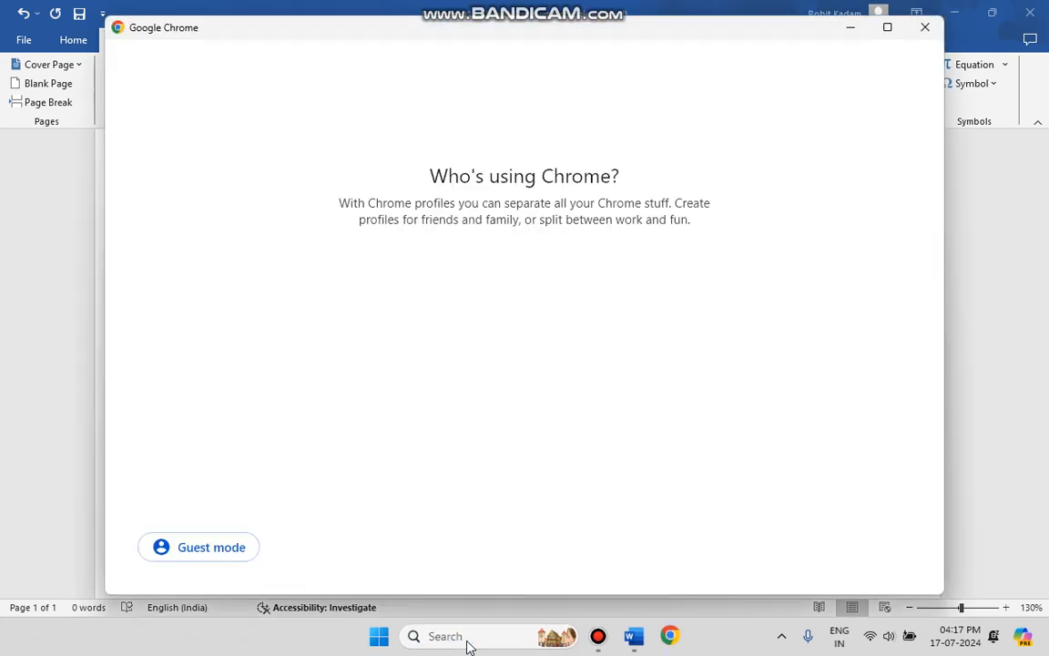
pyautogui.click(604, 374)
# Step: Go to youtube.com in the browser to look for a video
pyautogui.click(336, 42)
pyautogui.write('yopu')
pyautogui.press('BackSpace')
pyautogui.press('BackSpace')
pyautogui.press('BackSpace')
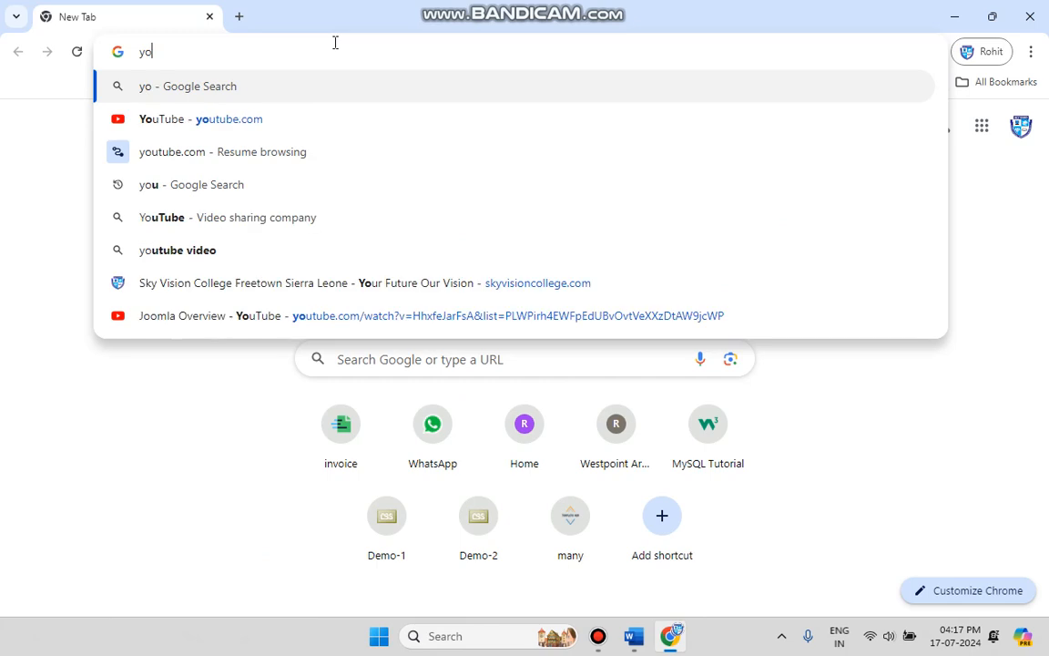
pyautogui.write('outub')
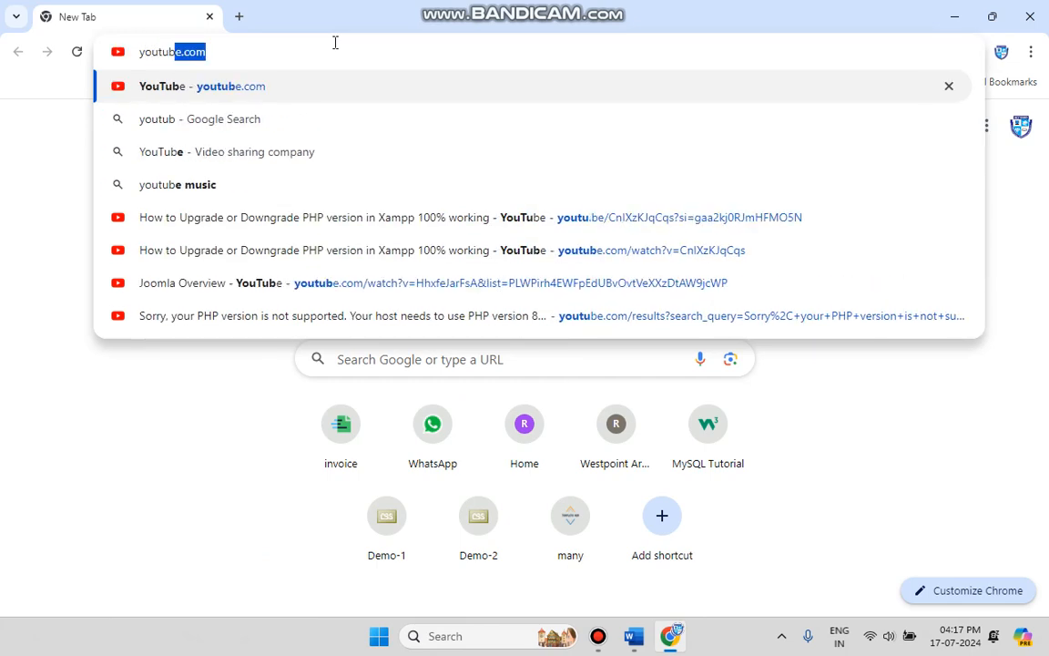
pyautogui.write('e')
pyautogui.press('Down')
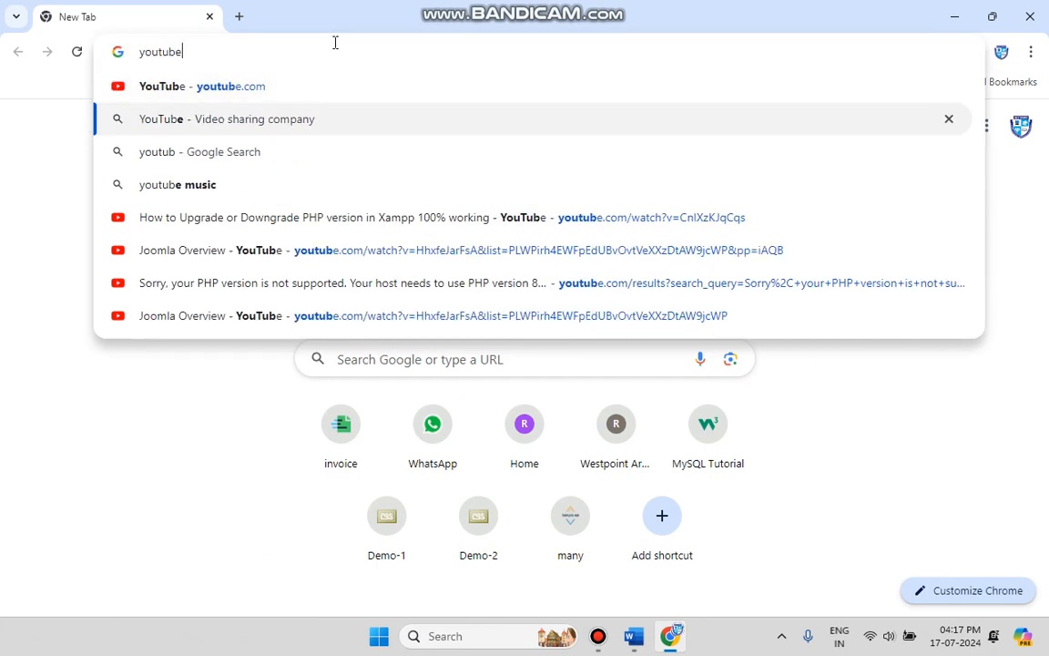
pyautogui.write('.com')
pyautogui.press('Return')
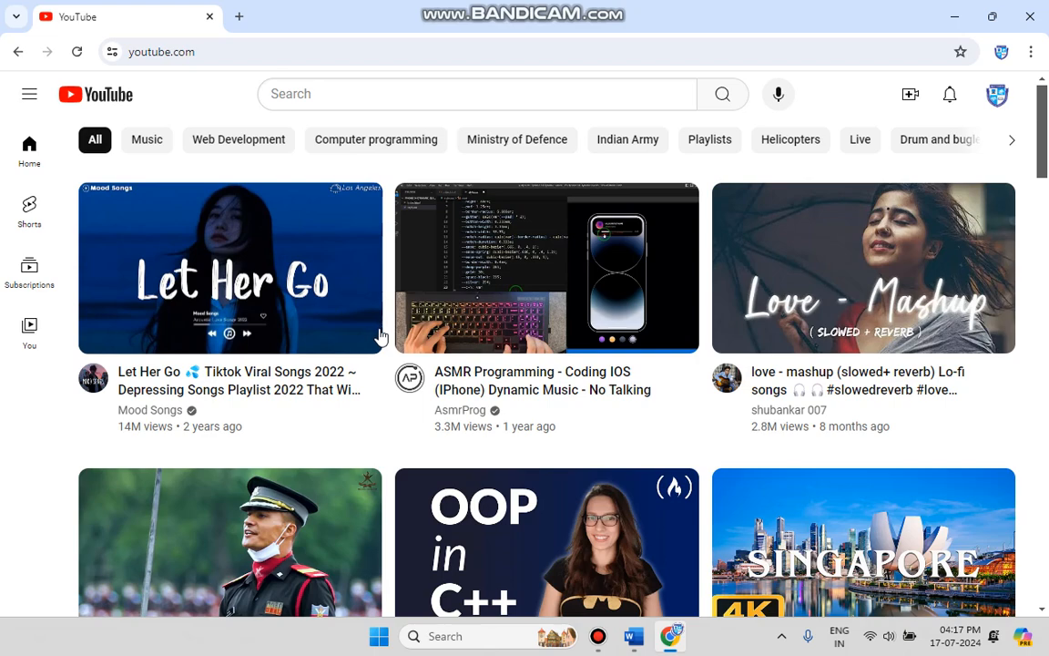
# Step: Open the YouTube video "Kadam Kadam Badhaye Ja by Gentlemen Cadets IMA Dehradun" and pause it
pyautogui.scroll(-3, 338, 440)
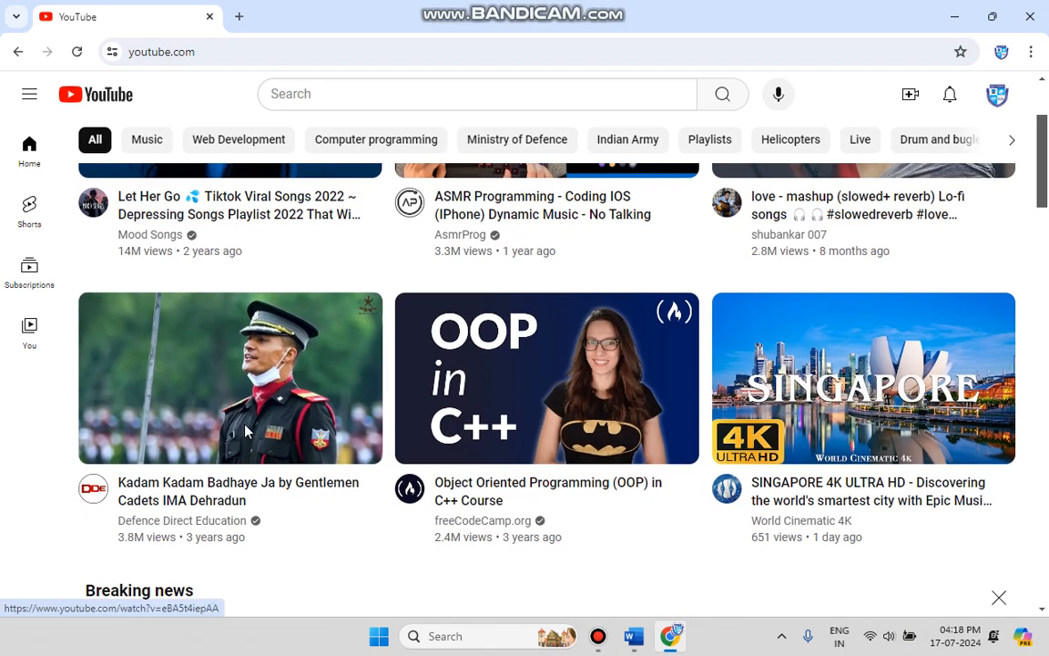
pyautogui.click(245, 432)
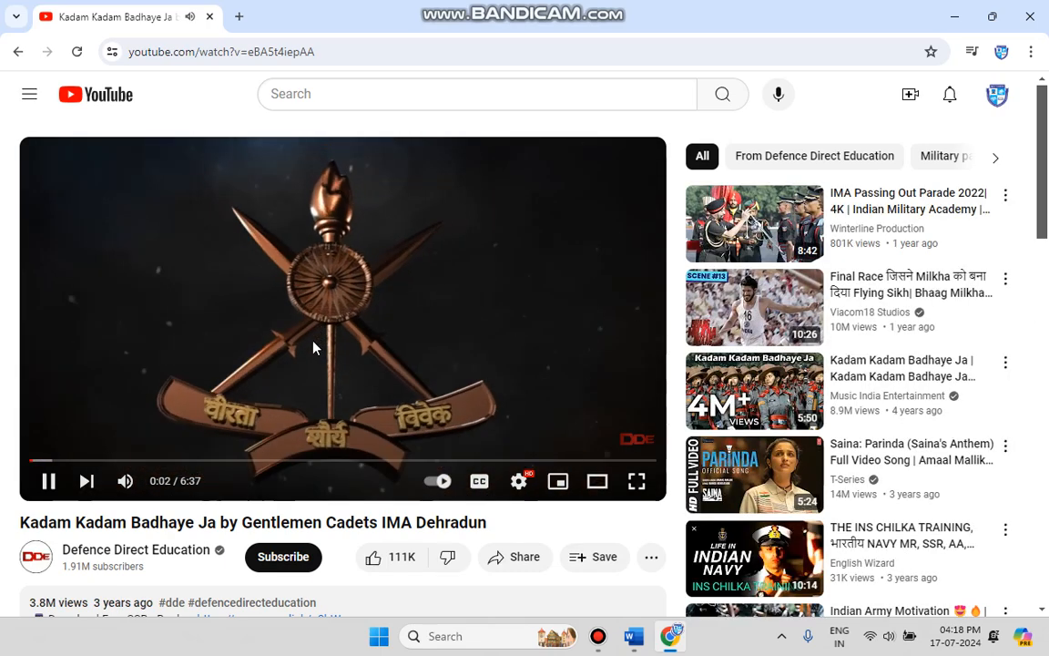
pyautogui.click(313, 347)
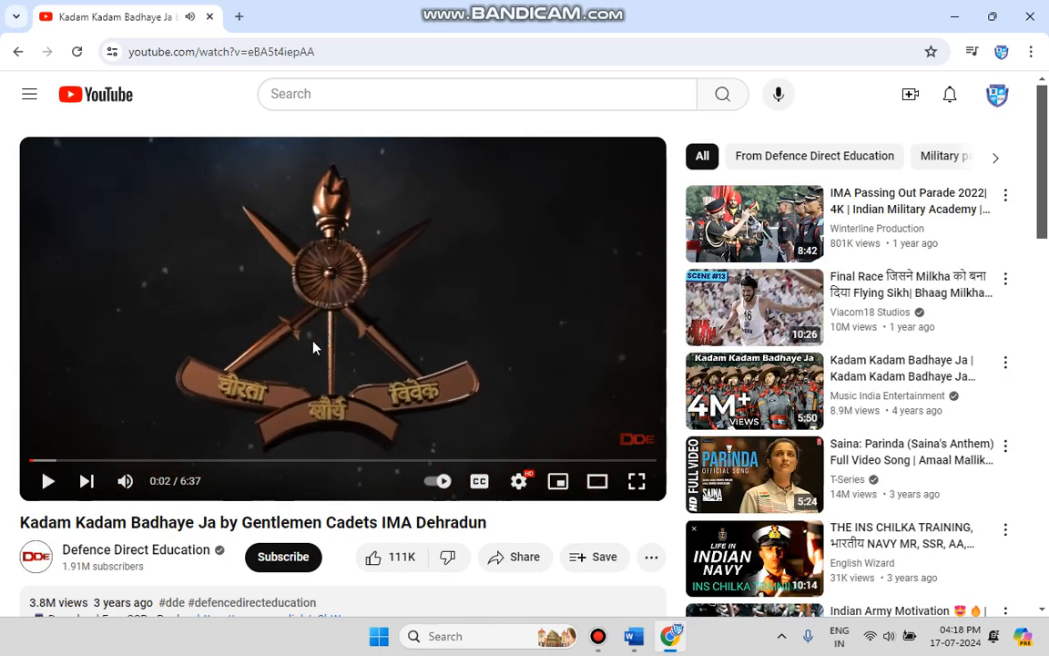
# Step: Copy the paused video's share link and close the browser
pyautogui.click(513, 560)
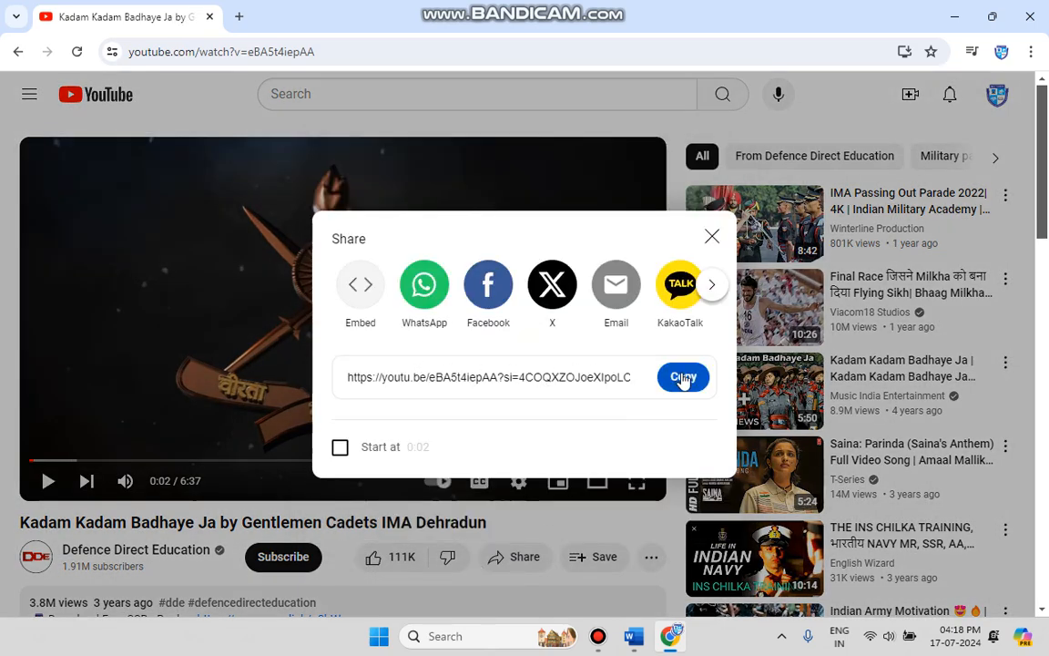
pyautogui.click(683, 379)
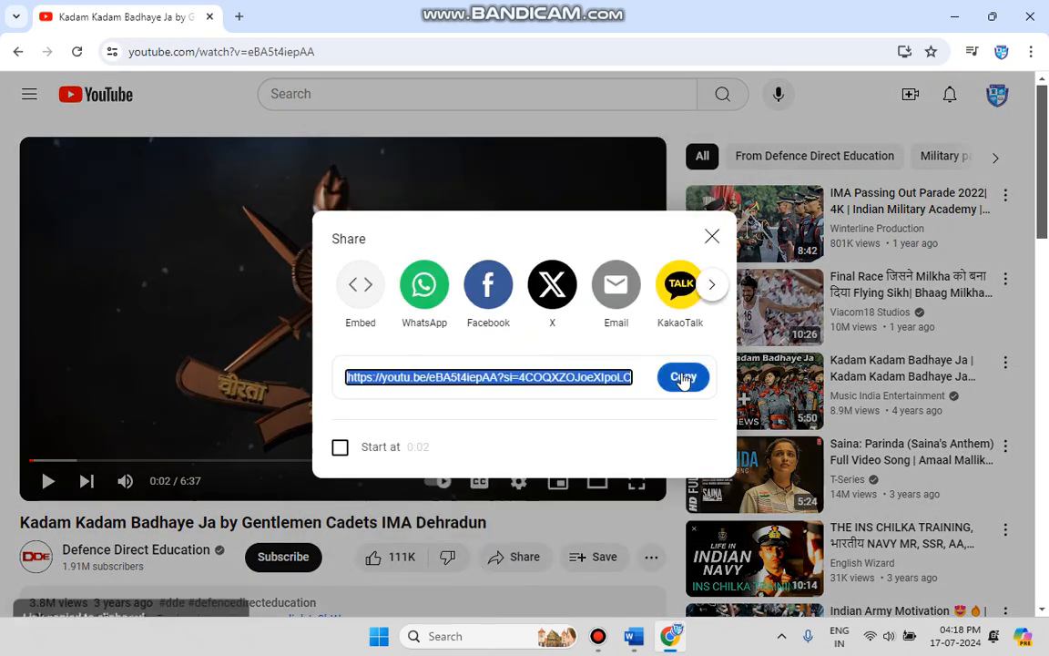
pyautogui.click(712, 239)
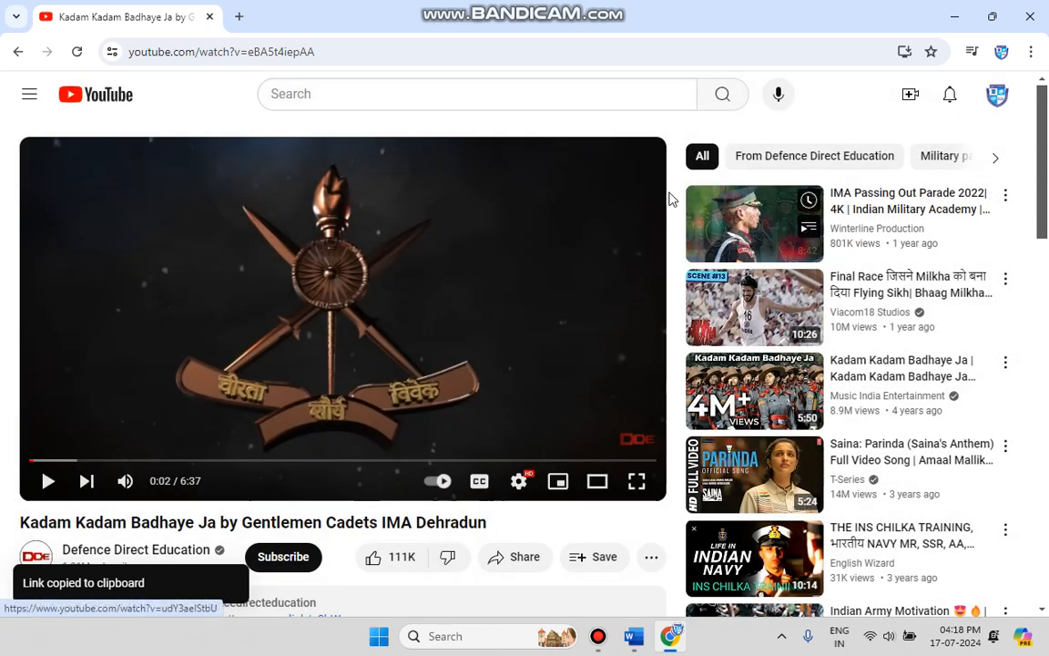
pyautogui.click(1042, 7)
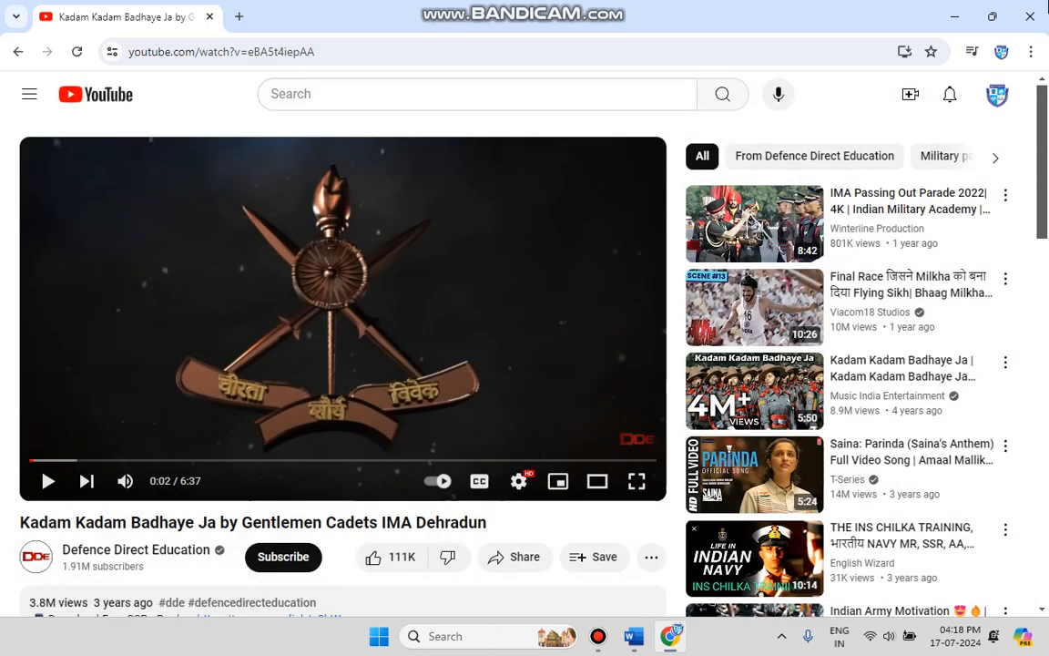
# Step: Insert the online video using the copied YouTube link and enlarge it to about 9.9 cm high by 13.3 cm wide
pyautogui.click(531, 171)
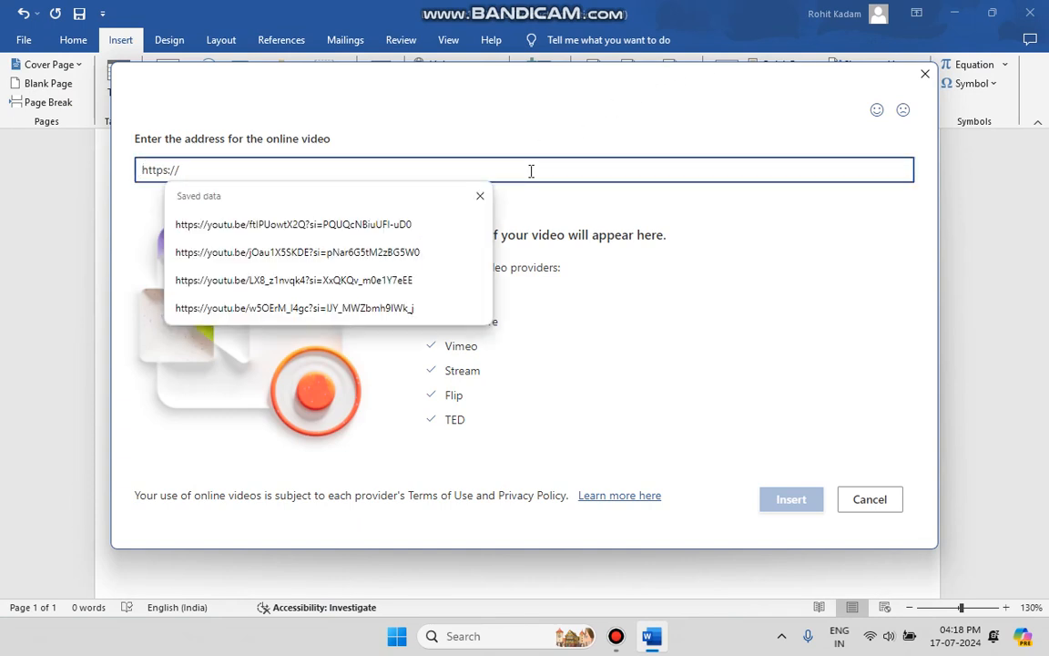
pyautogui.hotkey('ctrl', 'v')
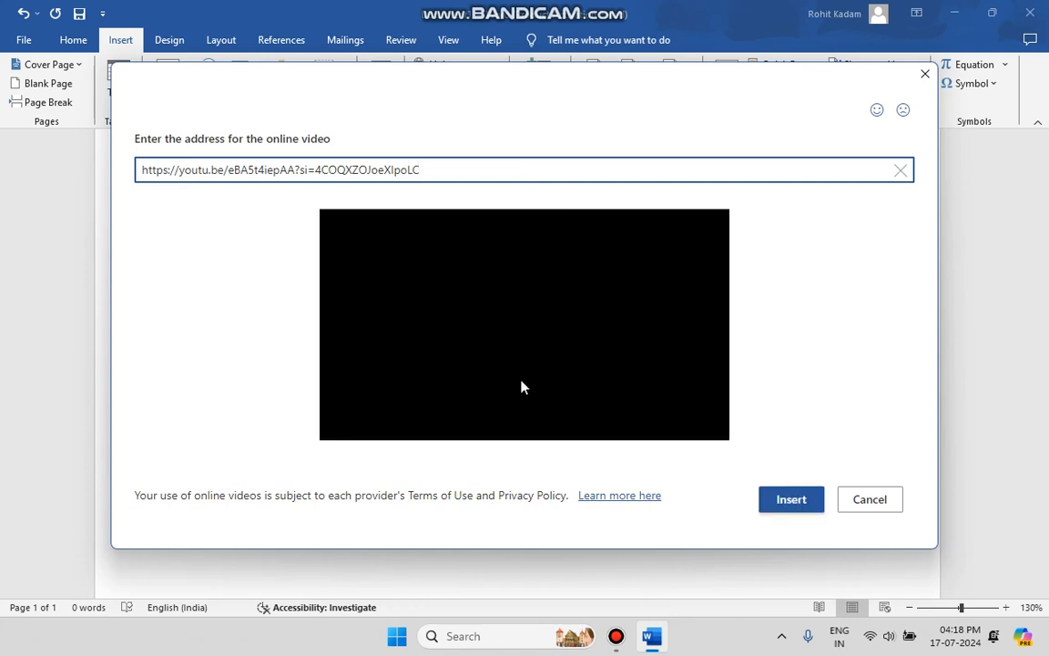
pyautogui.click(792, 502)
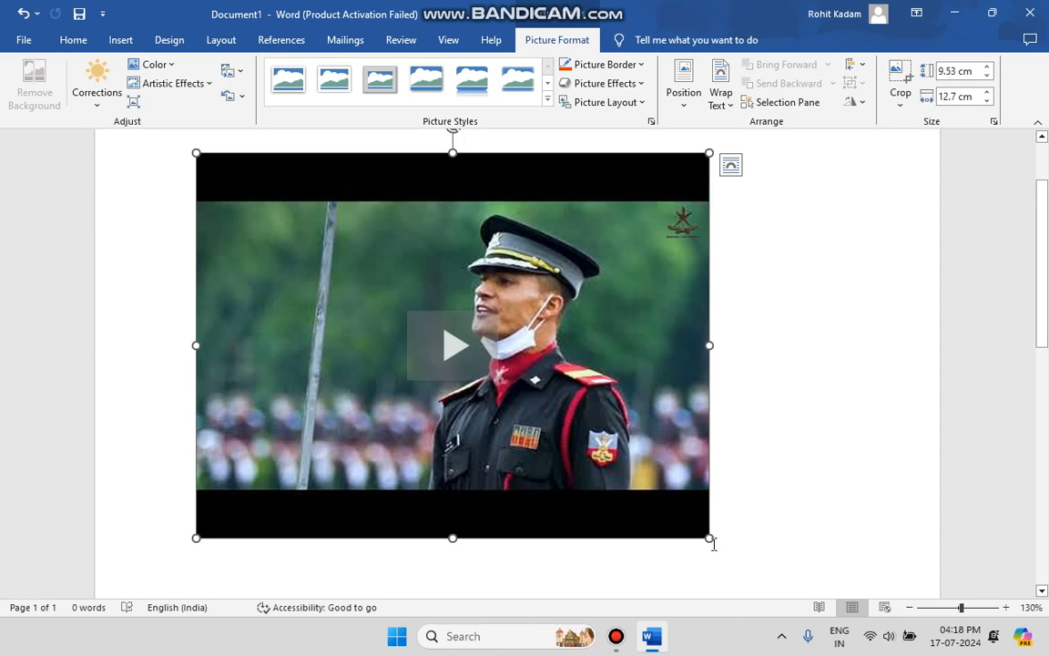
pyautogui.moveTo(710, 540); pyautogui.dragTo(624, 512)
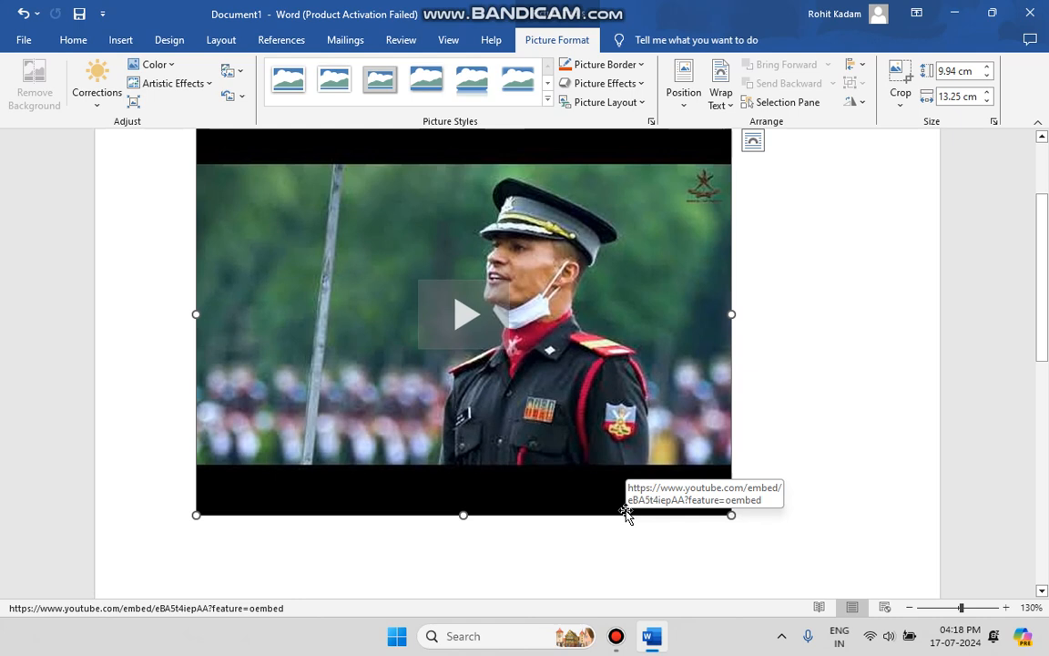
# Step: Play the inserted video in the document, pause it, and close the player
pyautogui.click(483, 320)
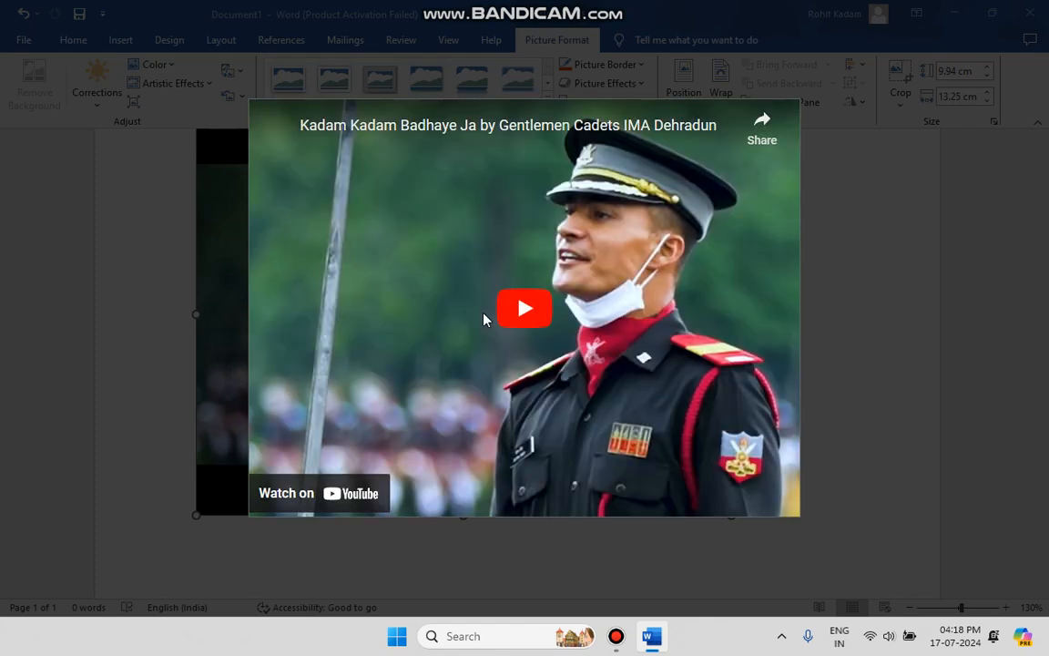
pyautogui.click(526, 309)
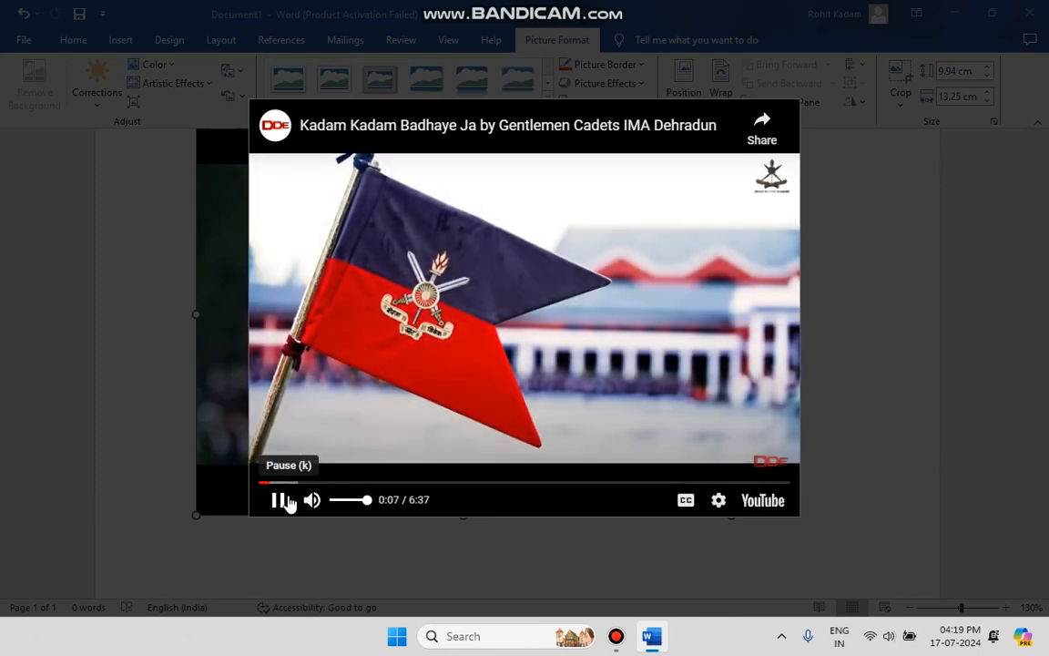
pyautogui.click(279, 501)
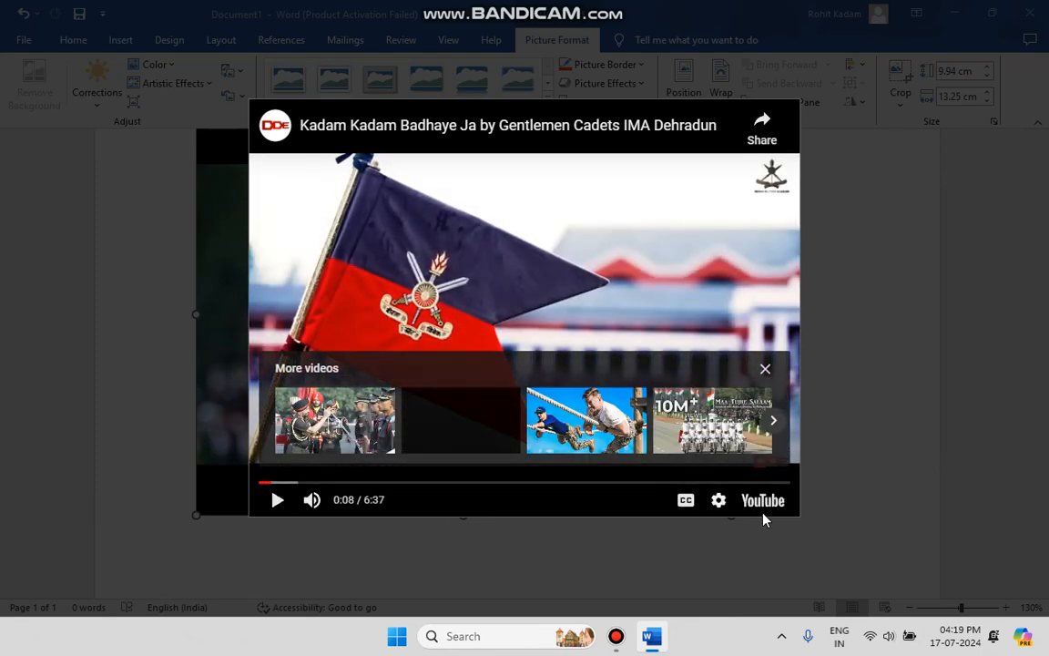
pyautogui.click(766, 368)
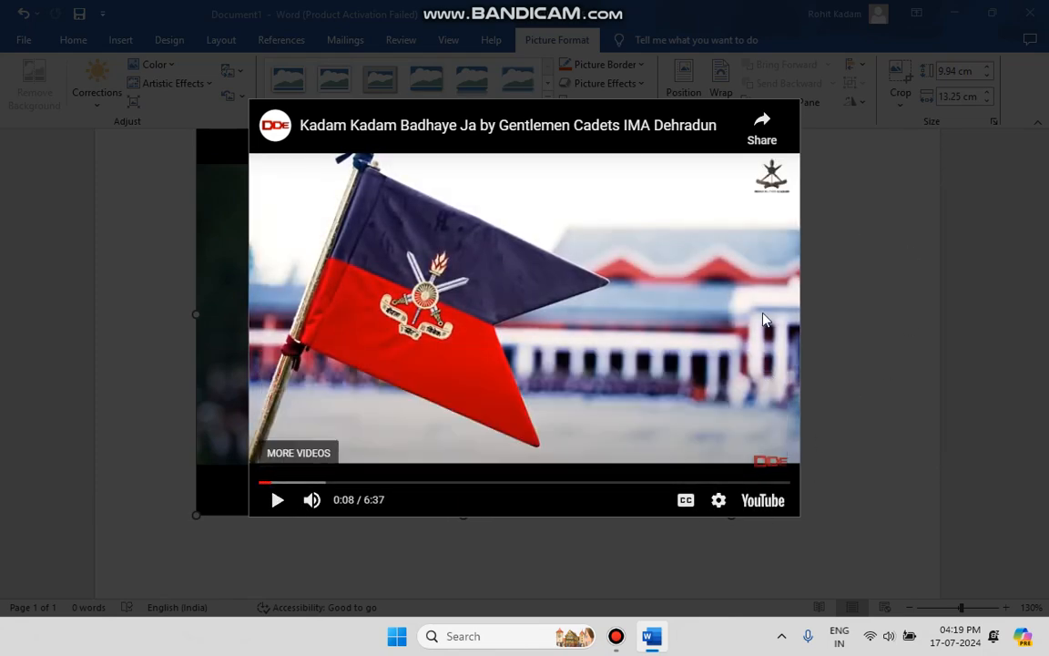
pyautogui.click(845, 169)
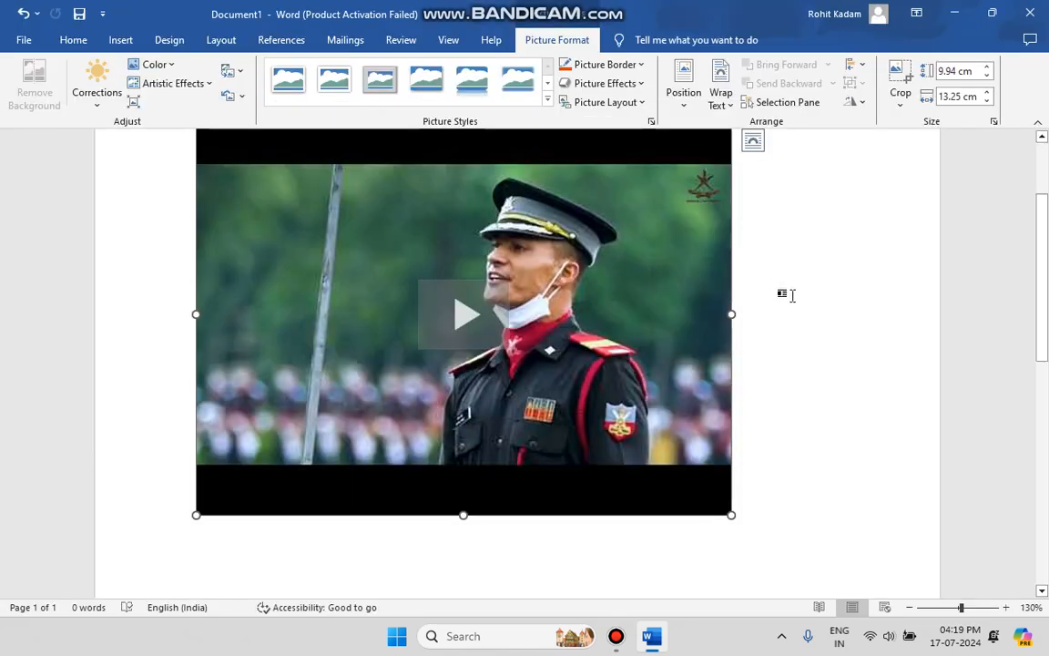
# Step: Delete the inserted video from the document
pyautogui.press('Delete')
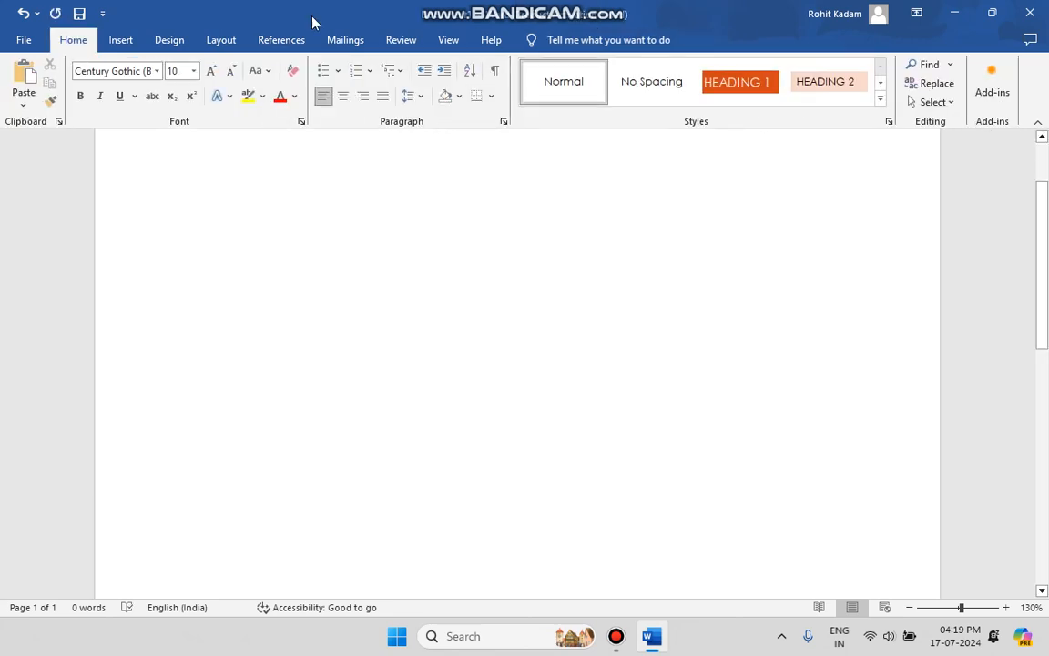
pyautogui.click(127, 40)
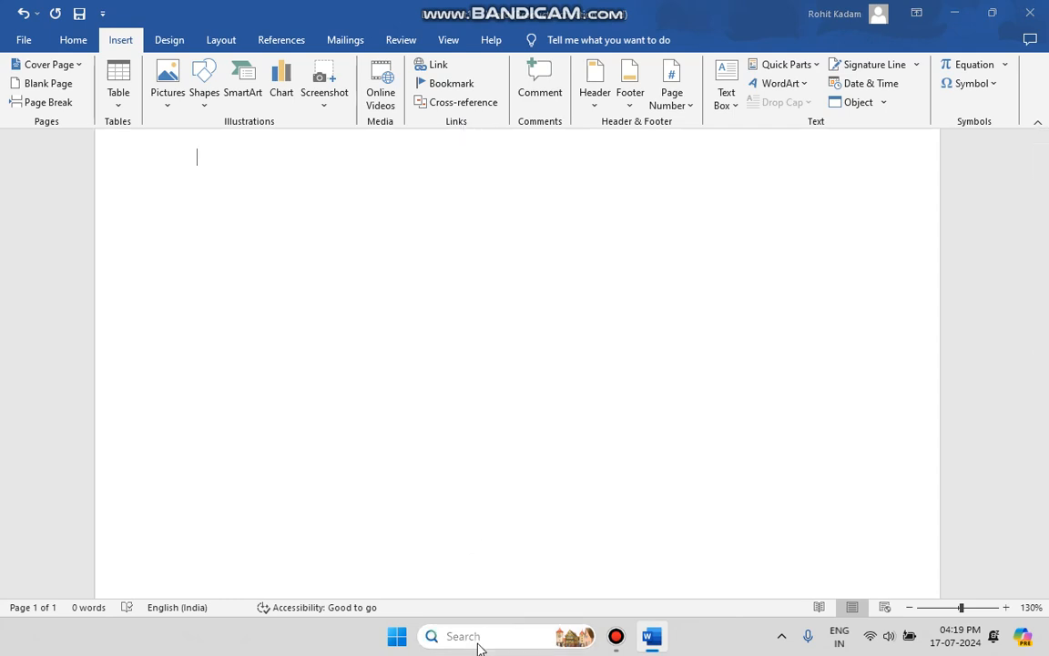
# Step: Launch Google Chrome and open it with the Sky Vision College profile
pyautogui.click(446, 635)
pyautogui.write('ch')
pyautogui.press('Return')
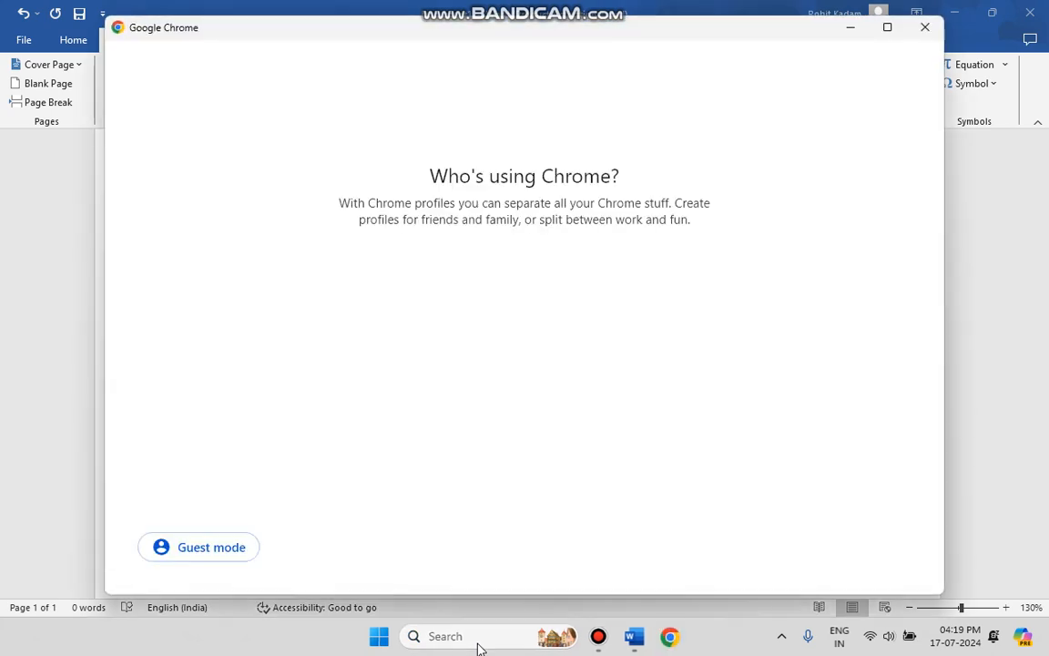
pyautogui.click(557, 391)
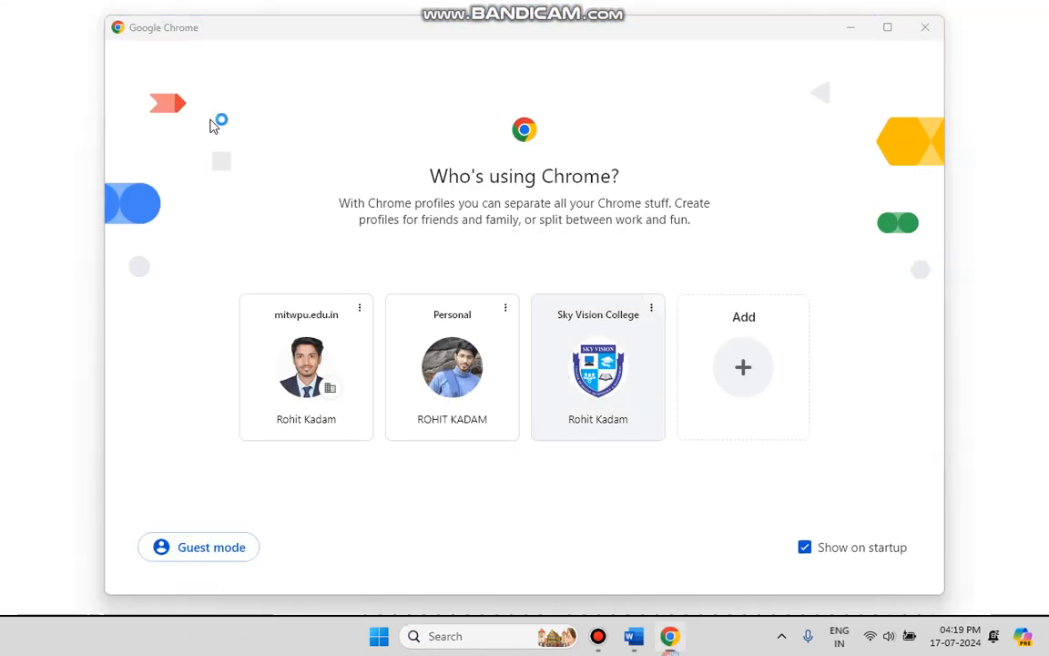
# Step: Search the web for "amazon" and open the Amazon.com website from the results
pyautogui.click(196, 56)
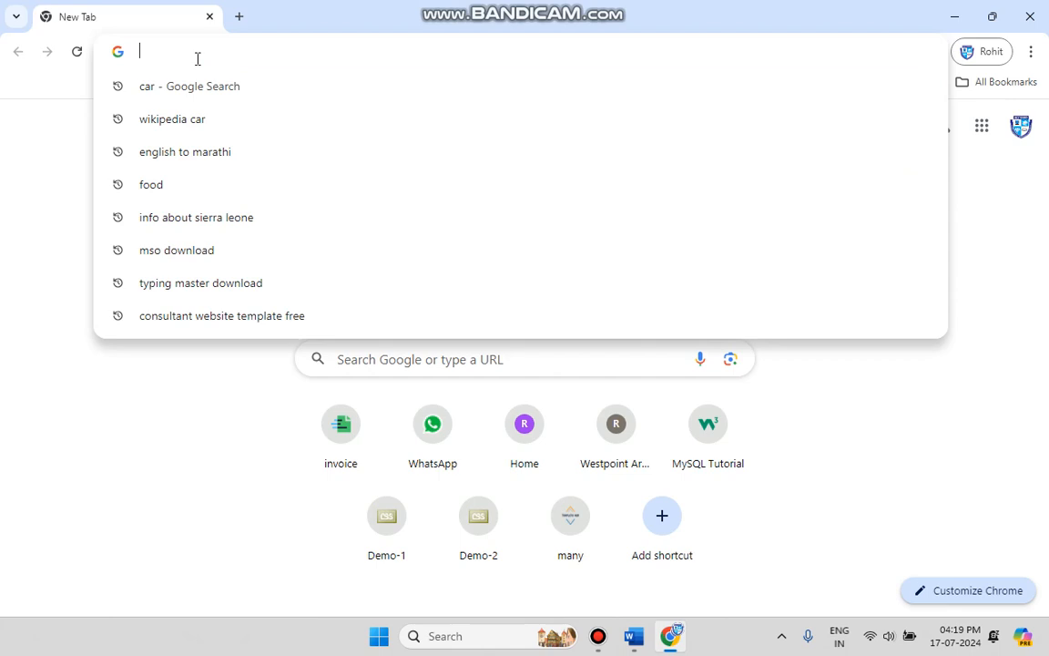
pyautogui.write('am')
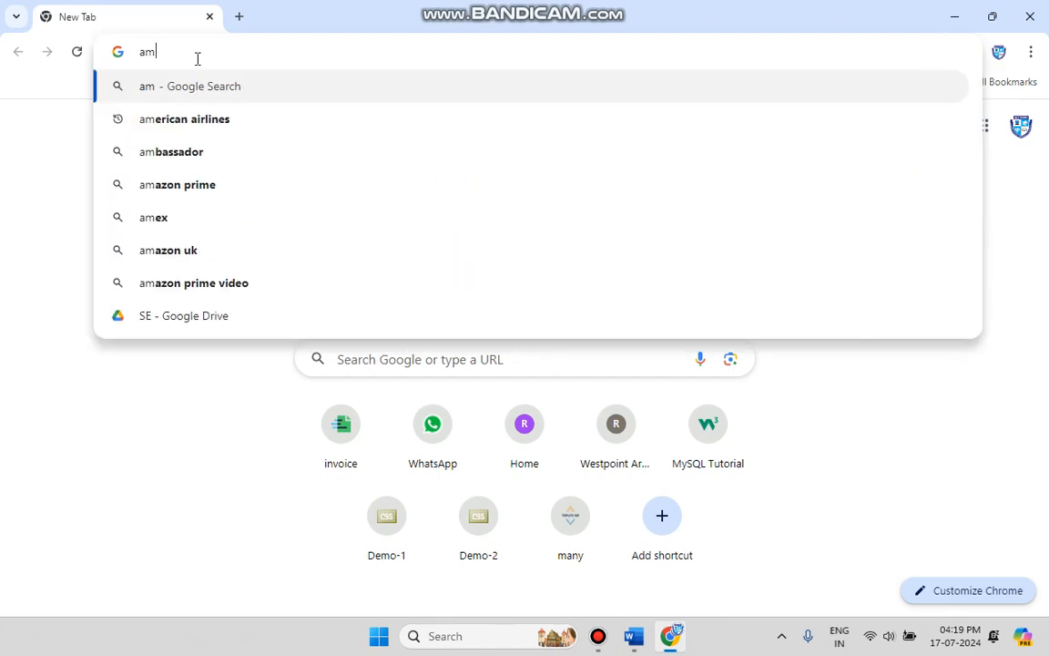
pyautogui.write('az')
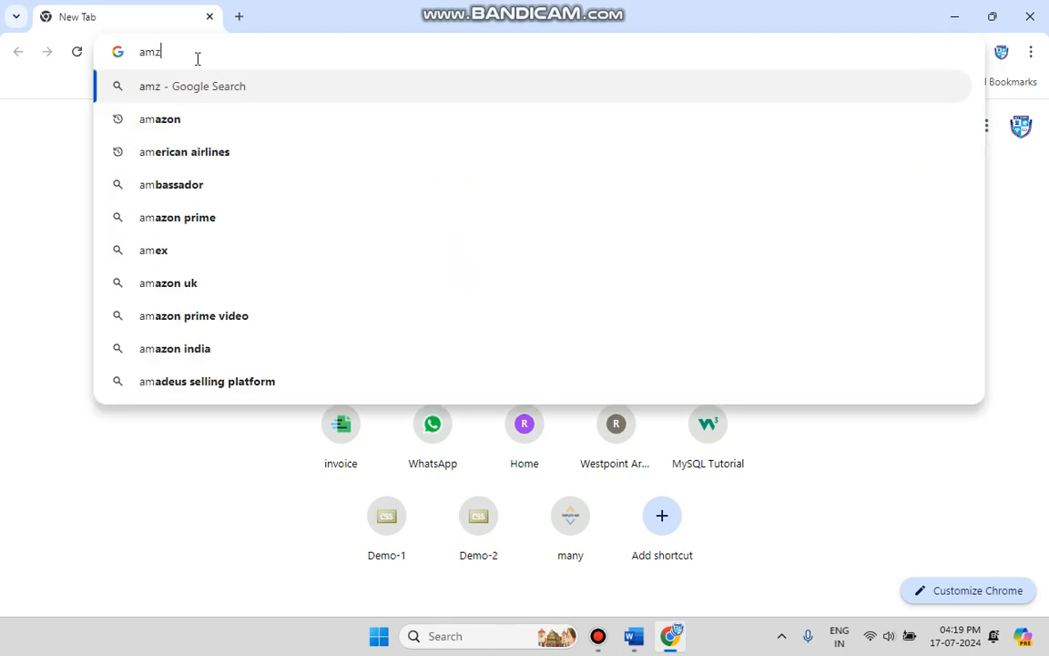
pyautogui.press('Down')
pyautogui.press('Return')
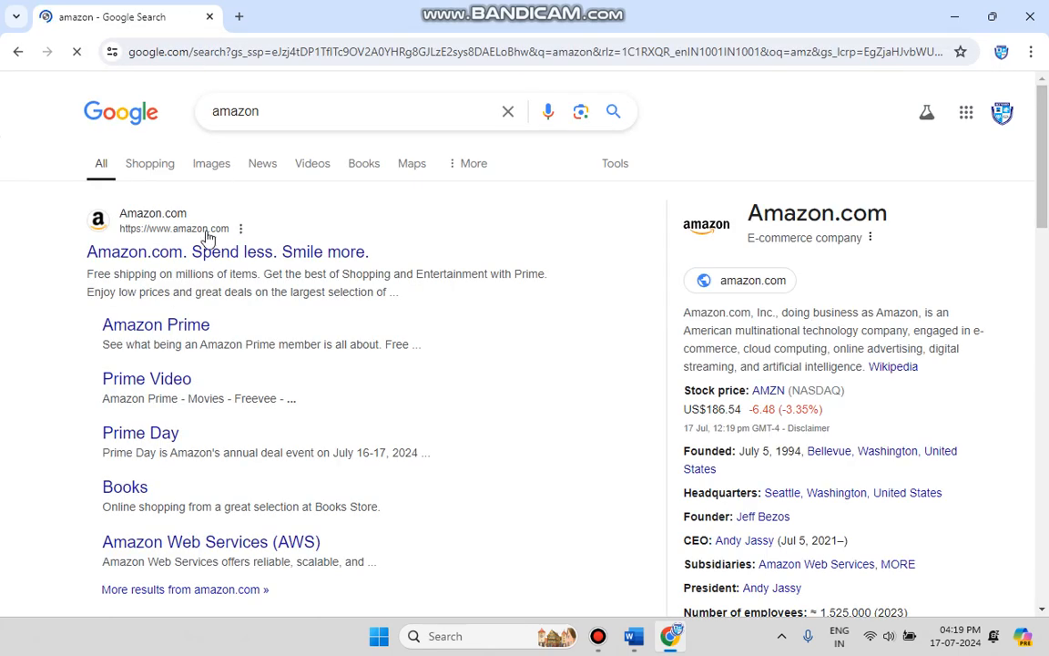
pyautogui.click(206, 253)
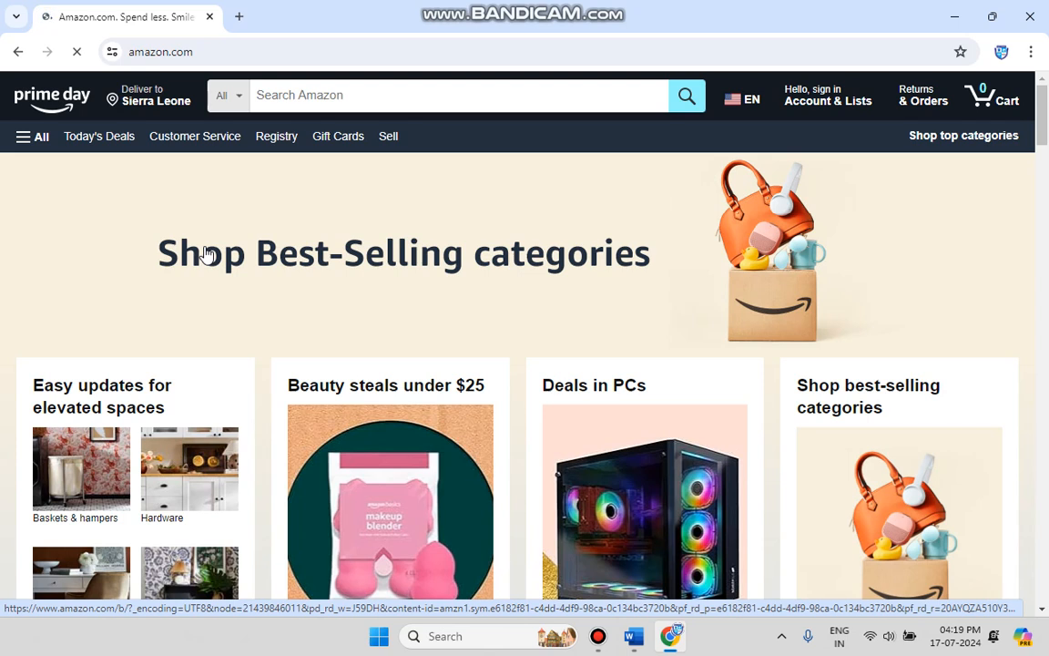
pyautogui.click(244, 58)
pyautogui.doubleClick(244, 56)
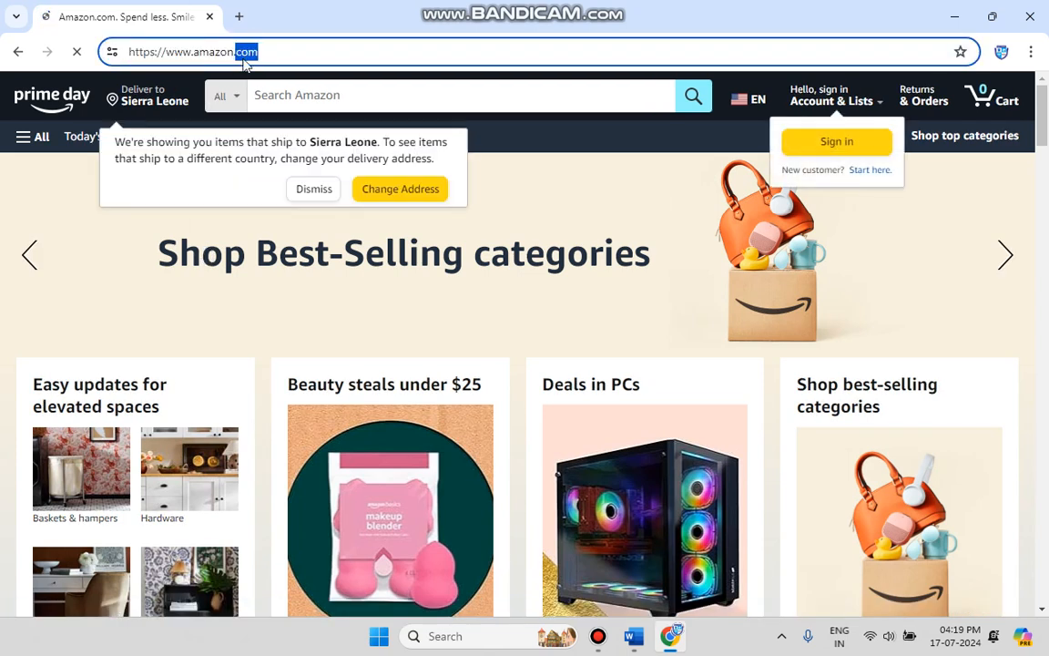
pyautogui.hotkey('ctrl', 'a')
pyautogui.hotkey('ctrl', 'c')
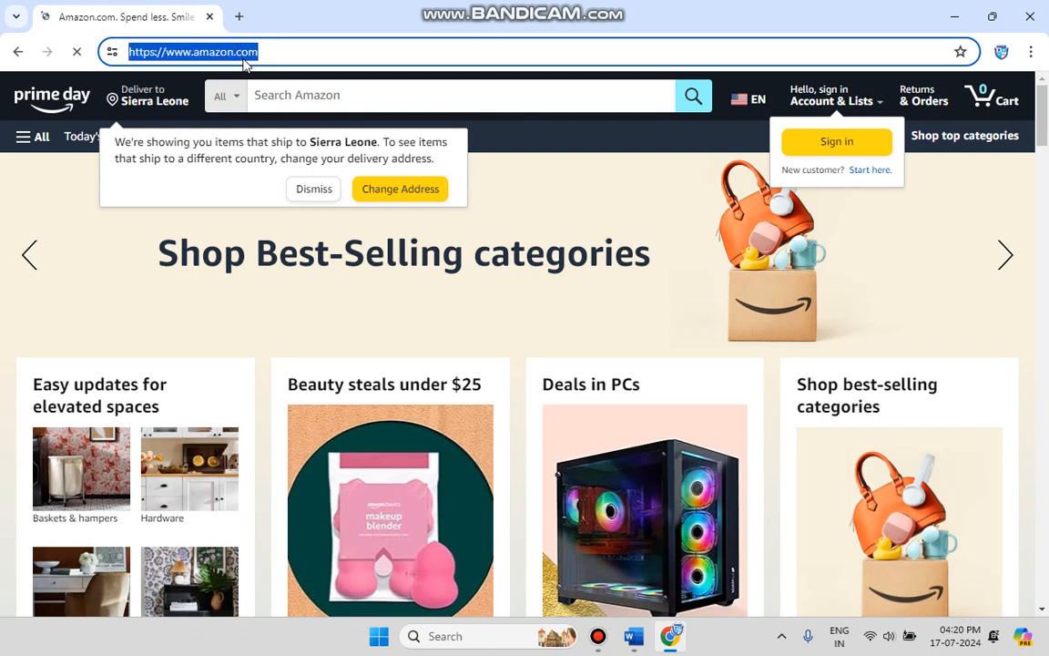
pyautogui.click(1030, 17)
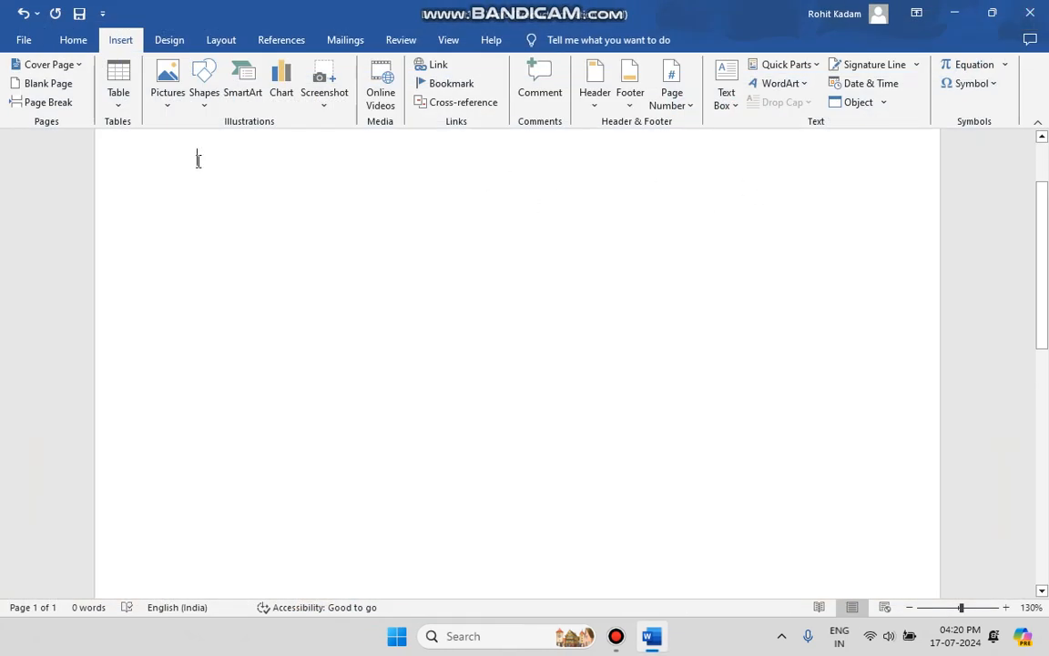
# Step: Write "Amazon link:" in the document, correcting the misspelled first word with the spelling suggestion "Amazon"
pyautogui.write('Am')
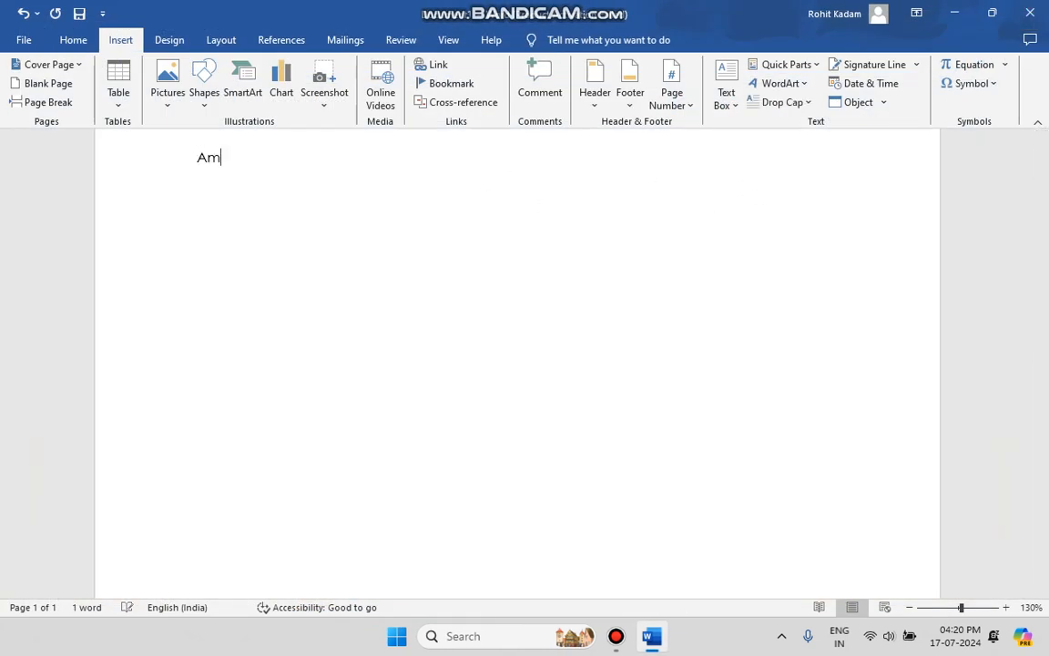
pyautogui.write('ezon link')
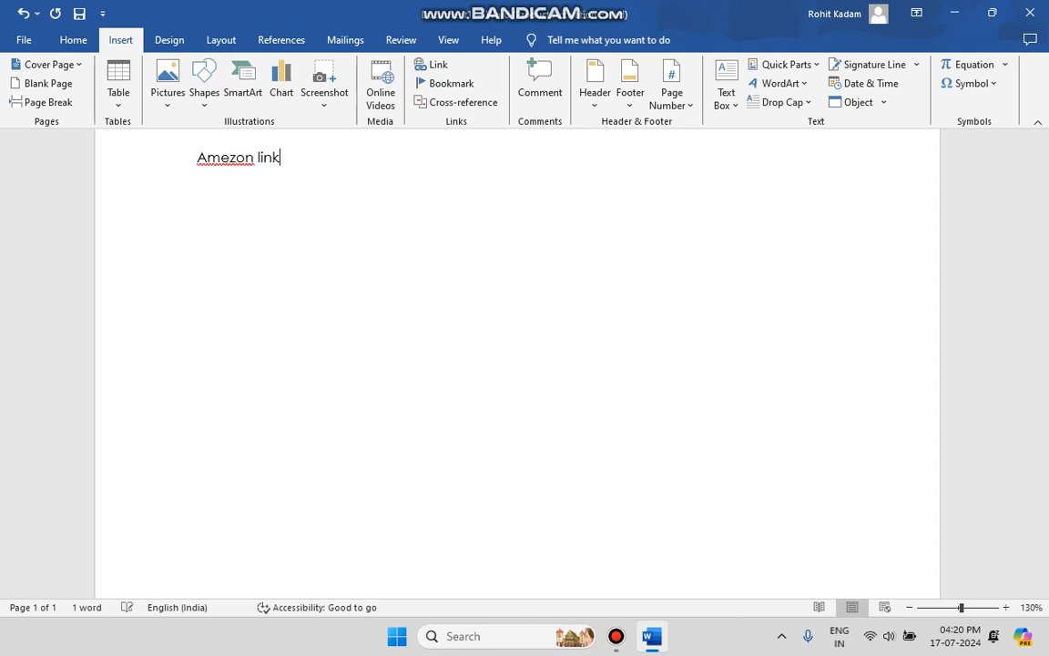
pyautogui.rightClick(207, 158)
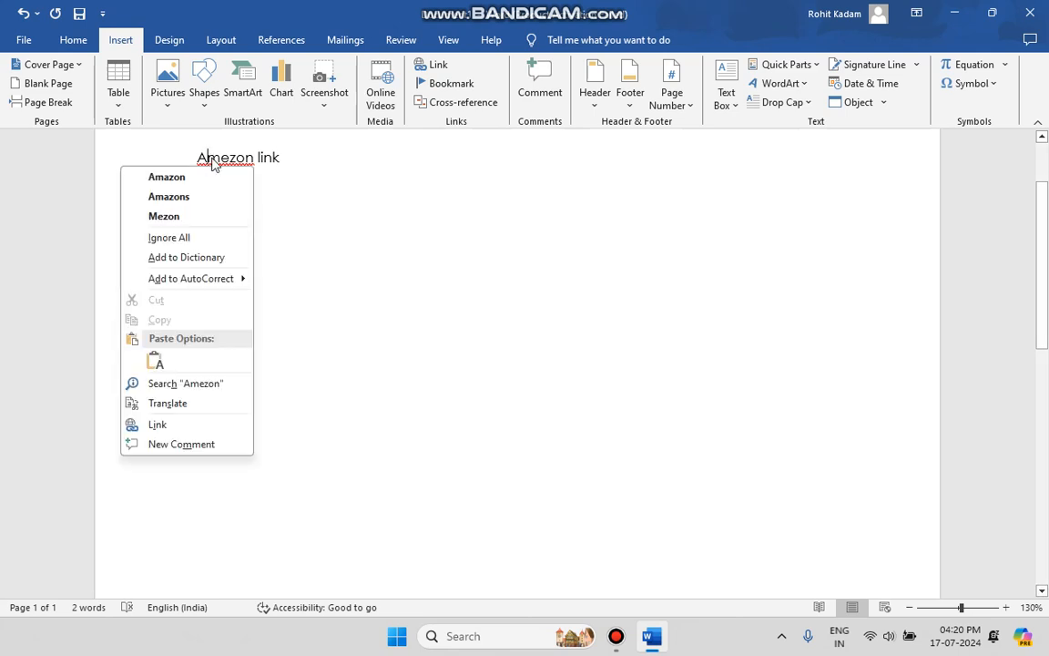
pyautogui.click(215, 179)
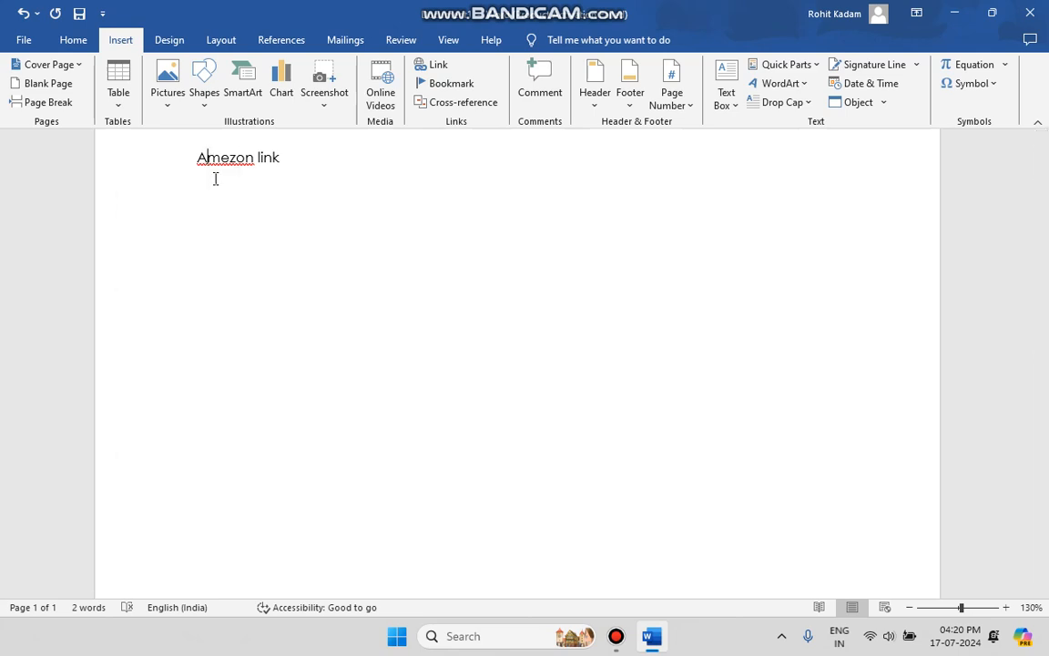
pyautogui.click(303, 157)
pyautogui.write(':')
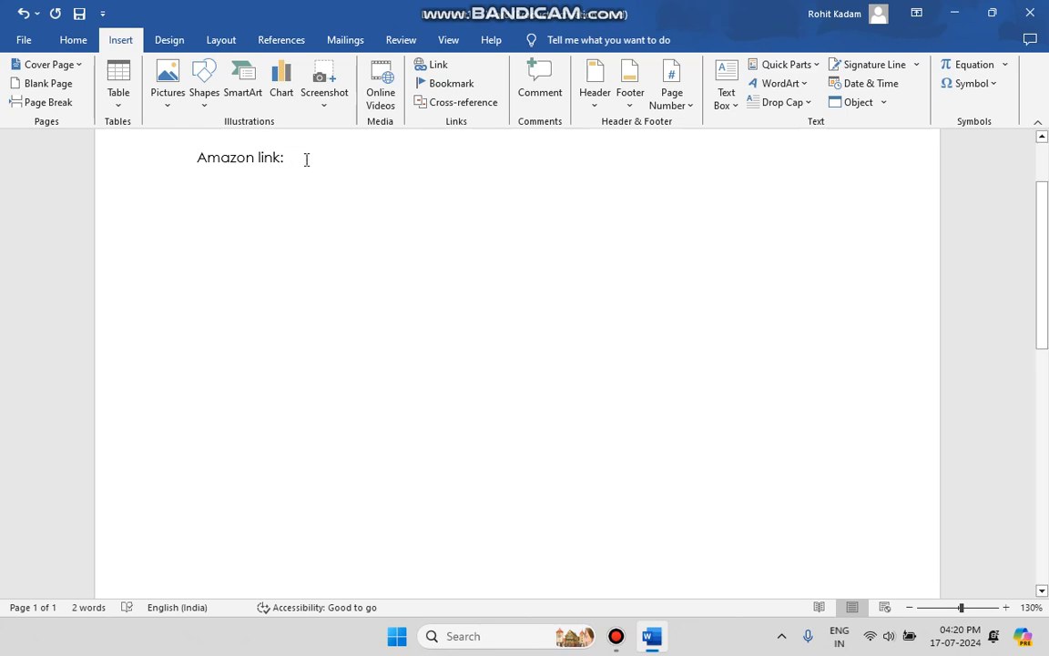
pyautogui.click(425, 66)
pyautogui.click(424, 386)
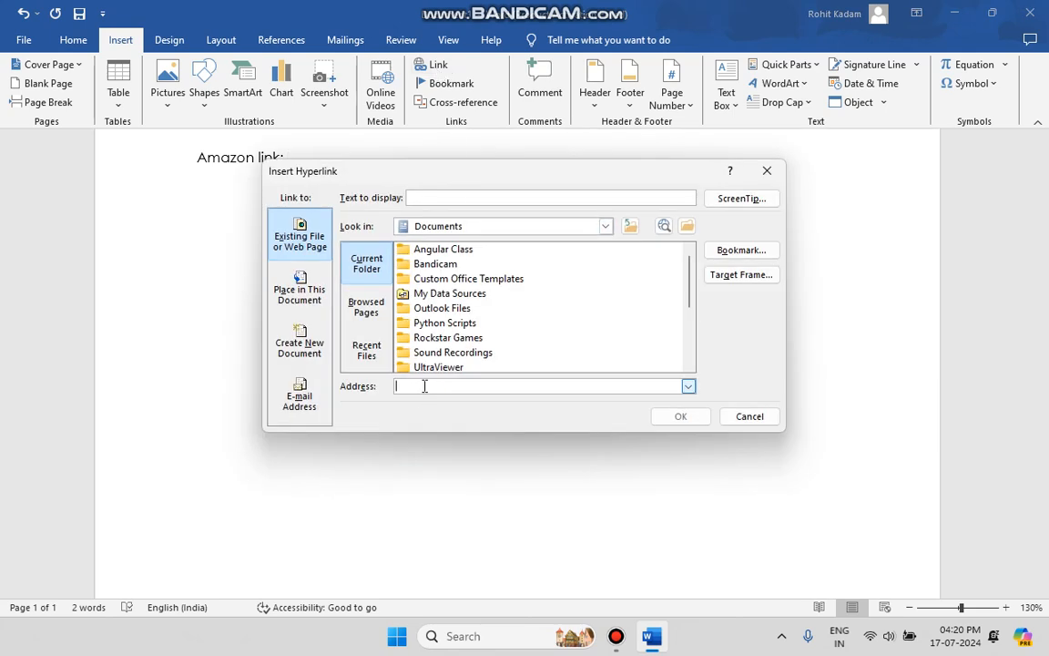
pyautogui.hotkey('ctrl', 'v')
pyautogui.click(678, 416)
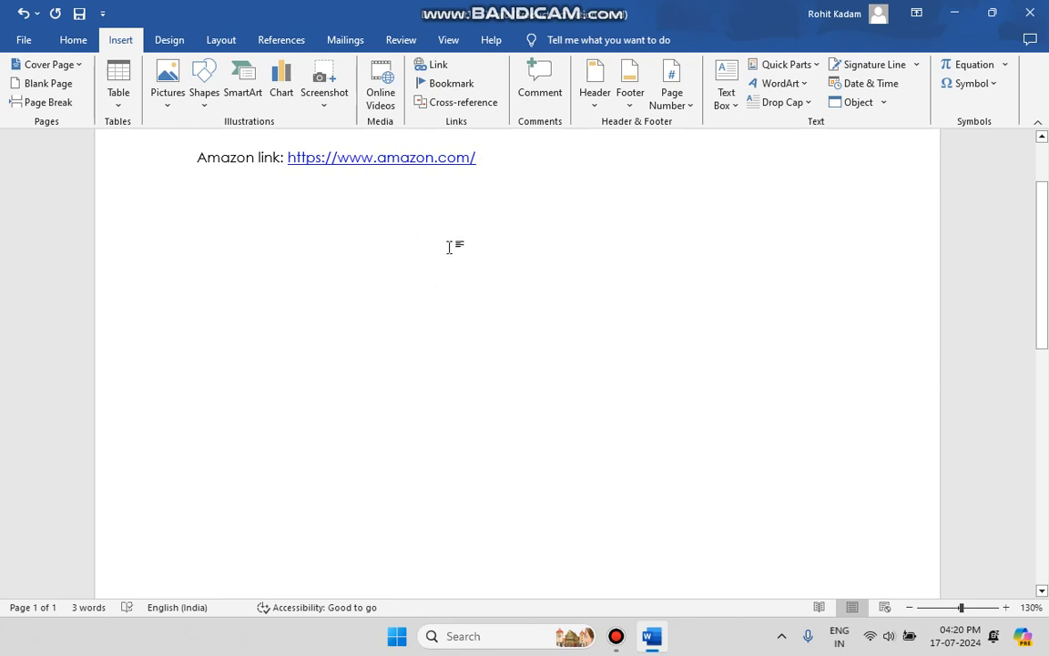
pyautogui.tripleClick(410, 161)
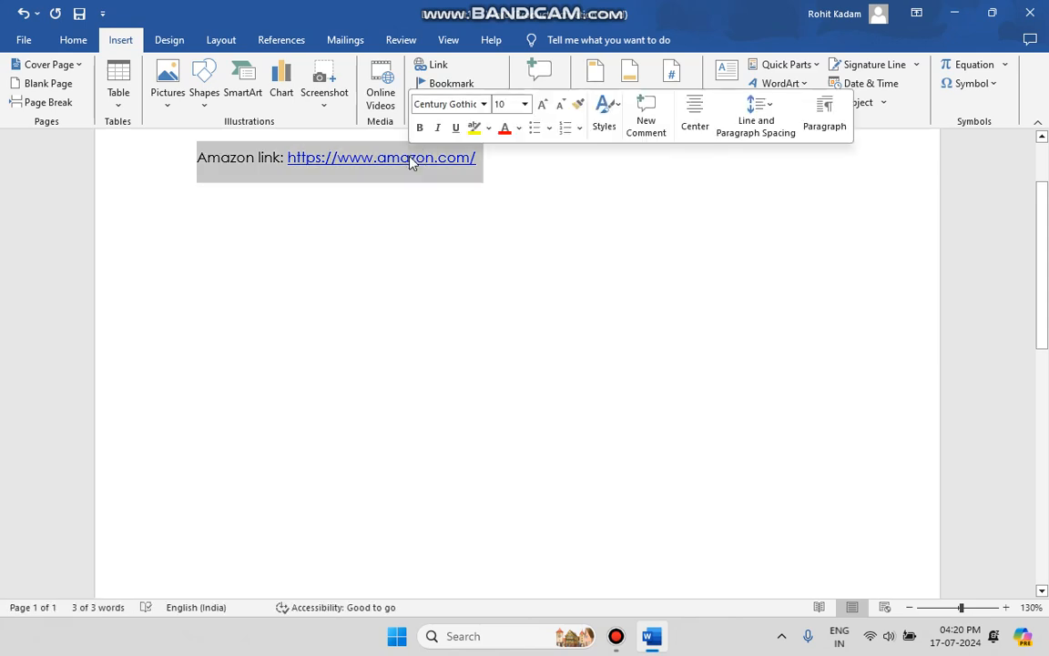
pyautogui.click(428, 215)
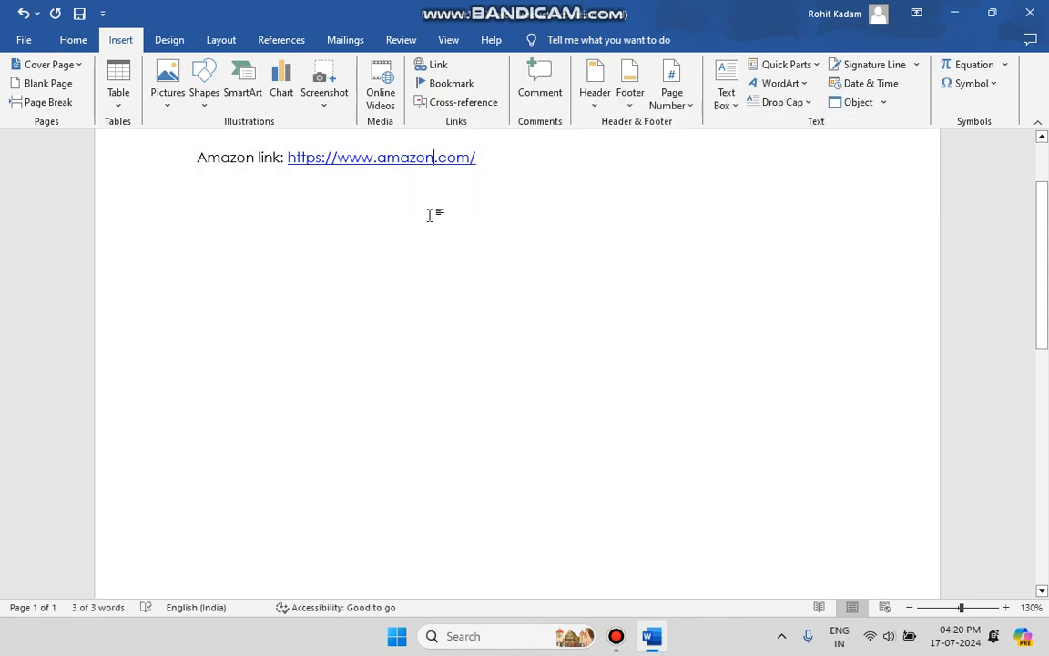
pyautogui.keyDown('ctrl'); pyautogui.click(419, 160); pyautogui.keyUp('ctrl')
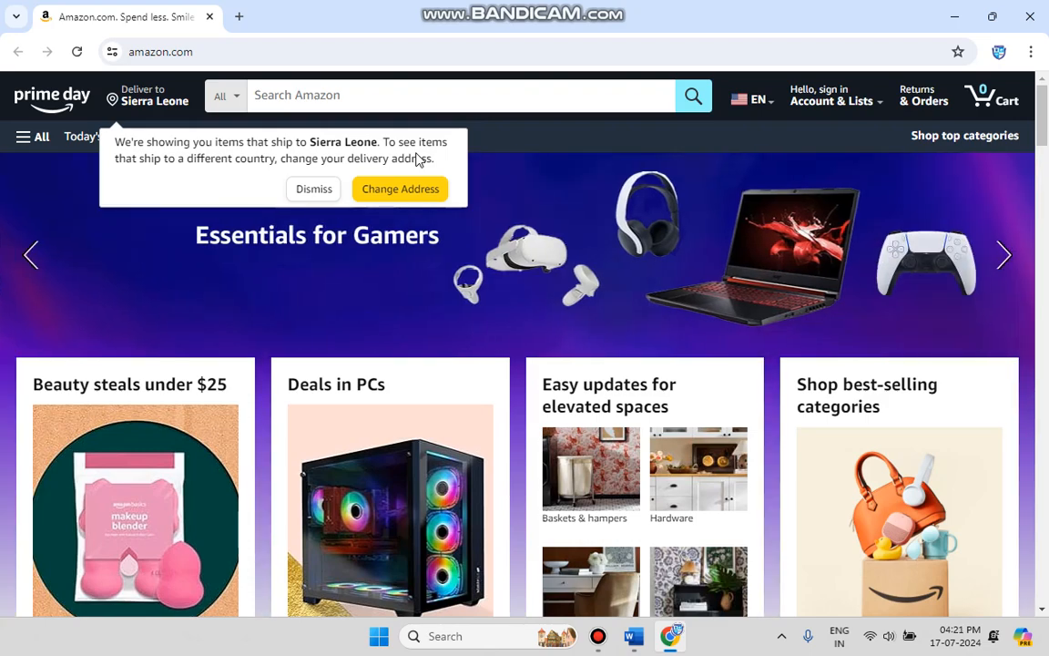
pyautogui.hotkey('alt', 'Tab')
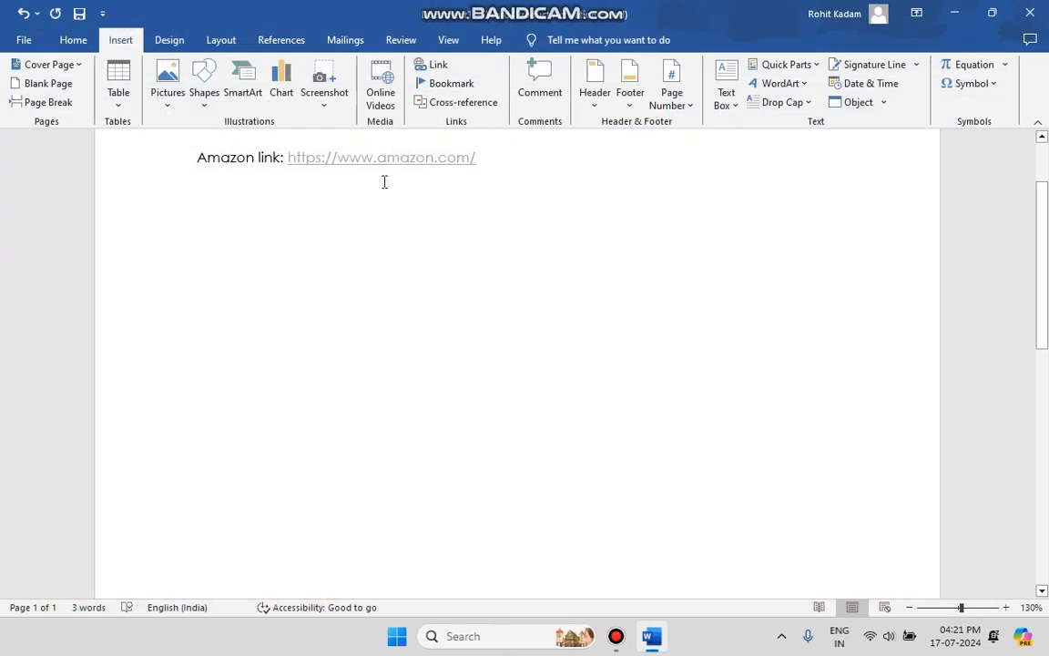
pyautogui.moveTo(495, 155); pyautogui.dragTo(94, 183)
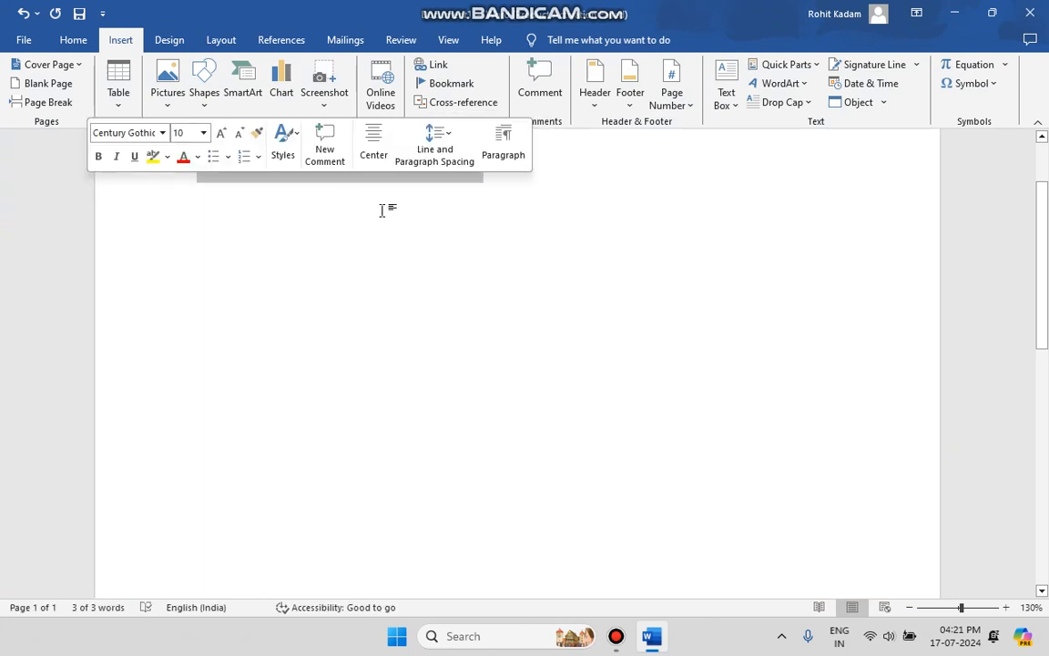
pyautogui.hotkey('alt', 'Tab')
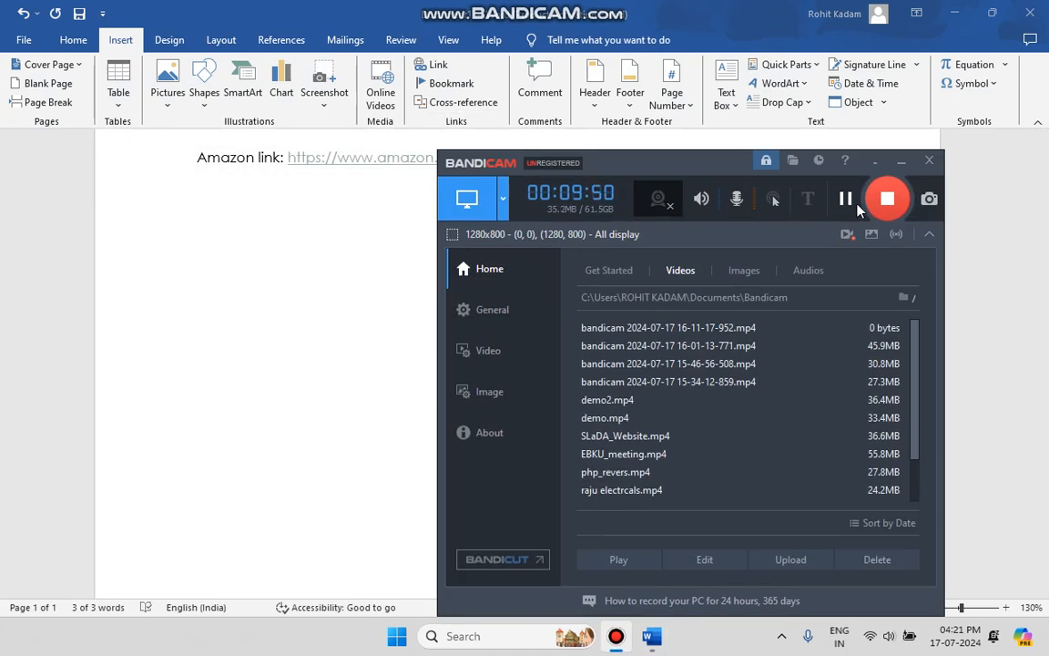